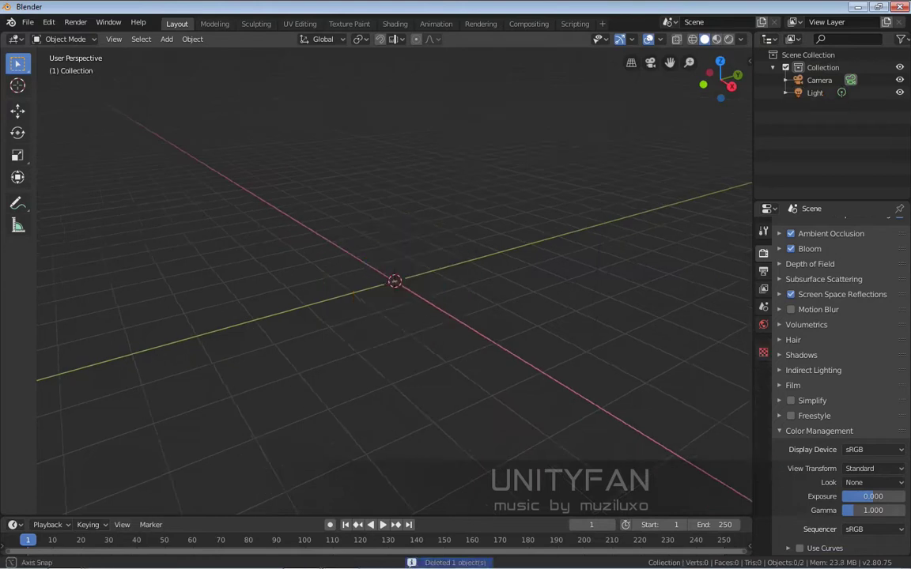
Step: Add a plane with Material.001 in dark grey at 0.200 roughness, then split the viewport
left_click(478, 301)
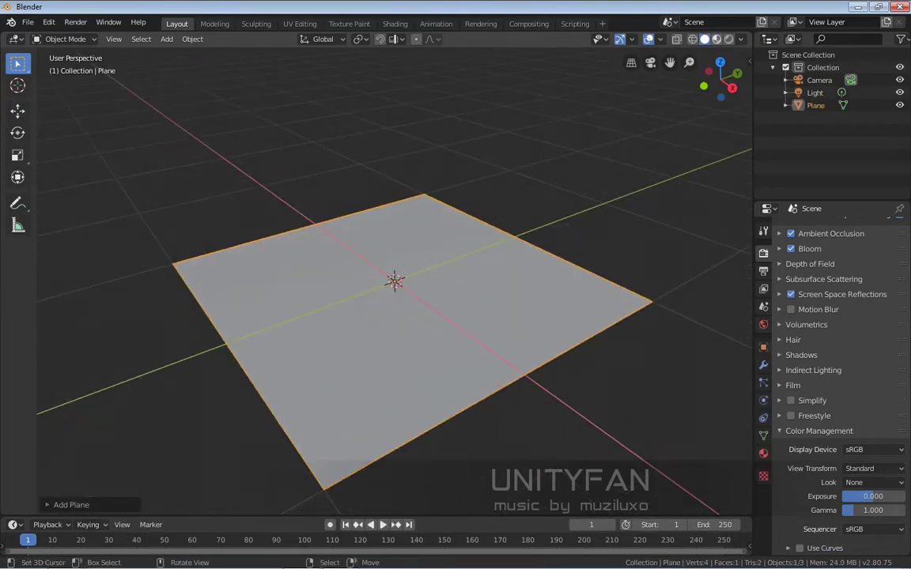
left_click(868, 410)
left_click_drag(887, 222, 888, 320)
scroll(830, 355, "down", 5)
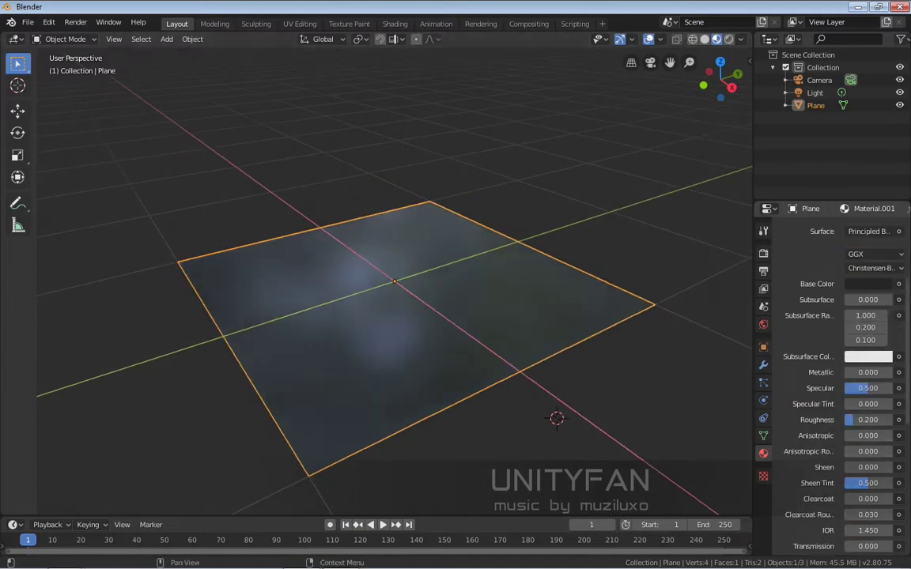
Step: In the Shader Editor, add a Normal Map node fed by a pk02_wall03b_N.png image texture
left_click(14, 39)
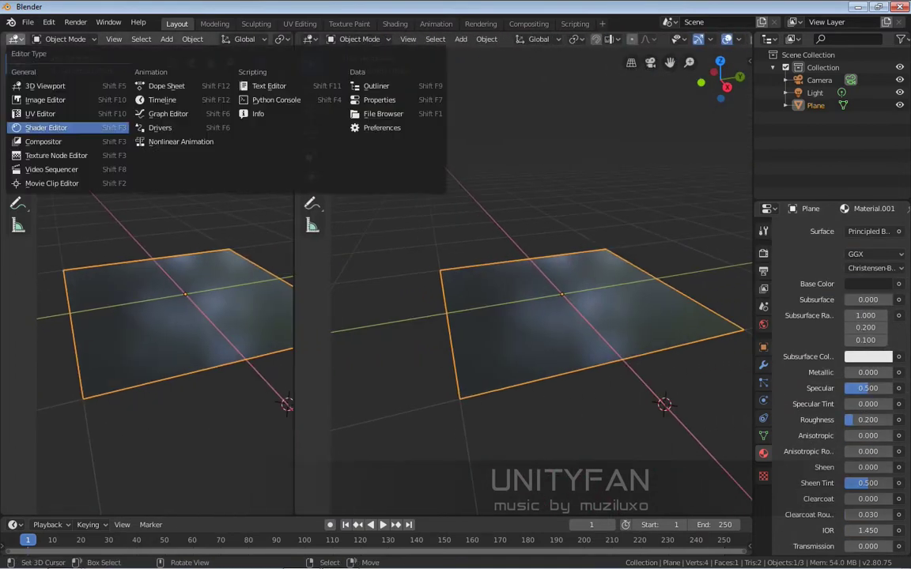
left_click(46, 127)
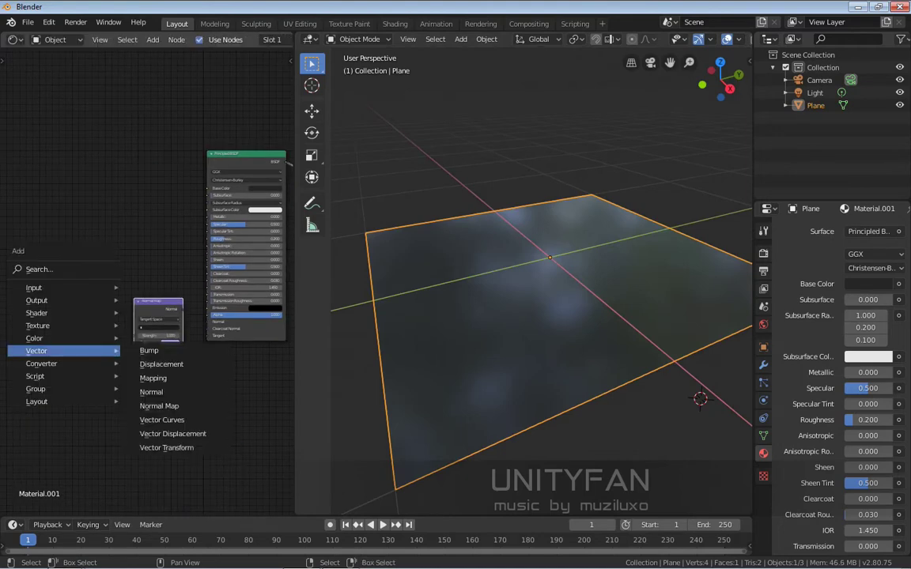
left_click(147, 282)
scroll(146, 282, "up", 3)
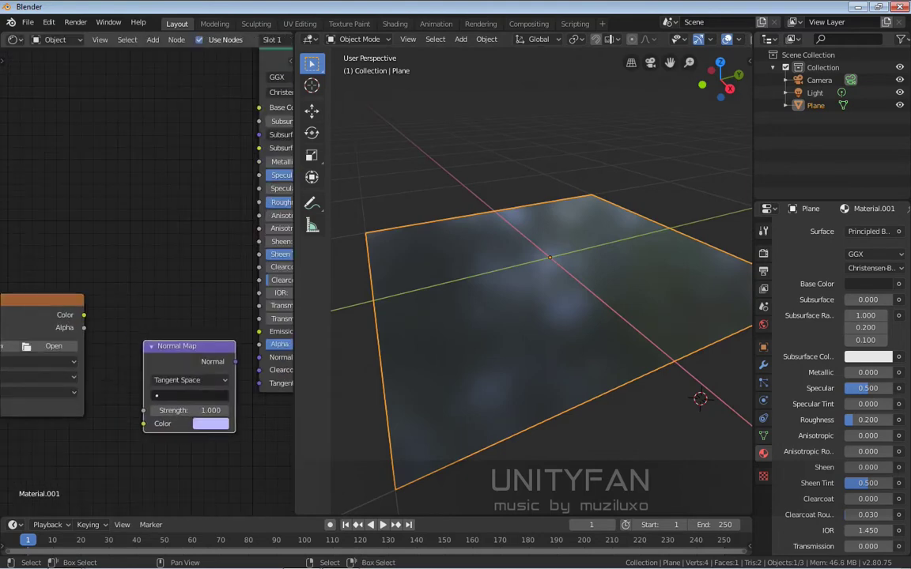
left_click(90, 369)
left_click(32, 180)
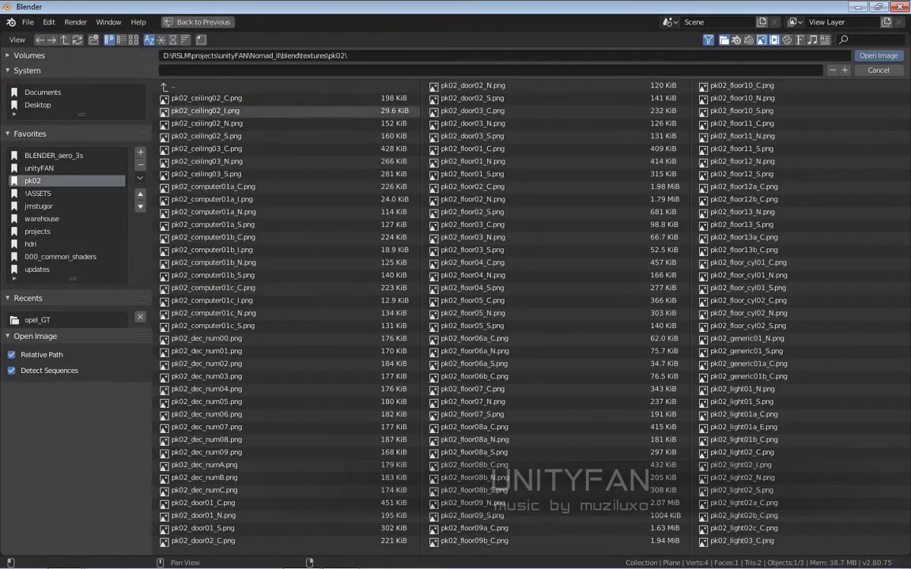
left_click(133, 39)
scroll(491, 316, "down", 5)
scroll(491, 316, "down", 5)
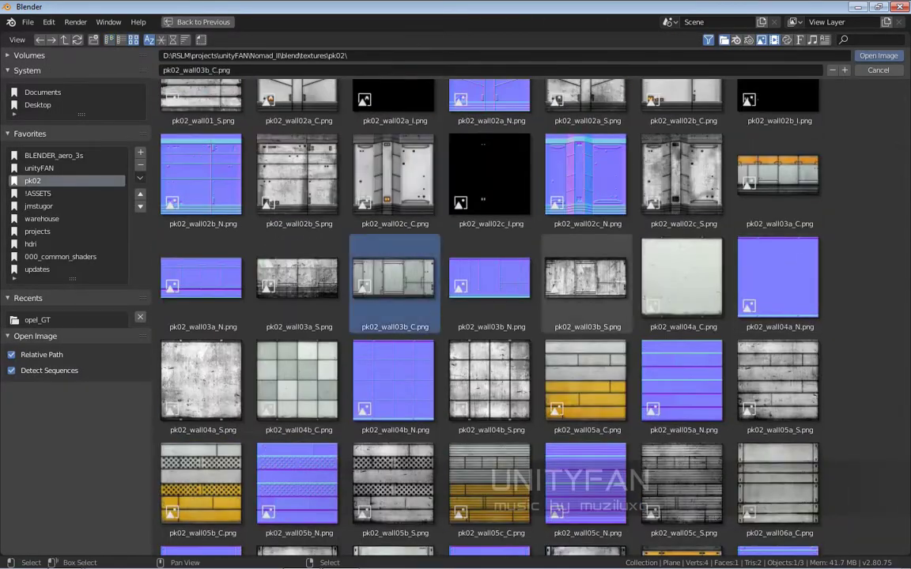
double_click(490, 277)
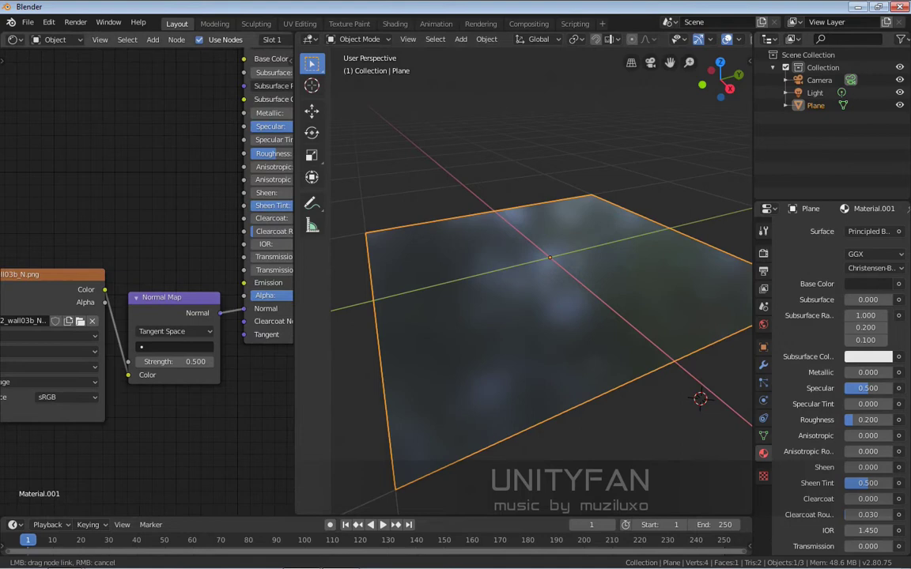
Step: Stretch the plane lengthwise by moving one end edge in Edit Mode
key("Tab")
mouse_move(522, 316)
middle_mouse_down()
mouse_move(554, 300)
mouse_move(506, 300)
mouse_move(554, 261)
mouse_move(490, 301)
mouse_move(522, 284)
middle_mouse_up()
left_click(312, 110)
scroll(522, 285, "up", 4)
key("Tab")
middle_click_drag(119, 237, 153, 304)
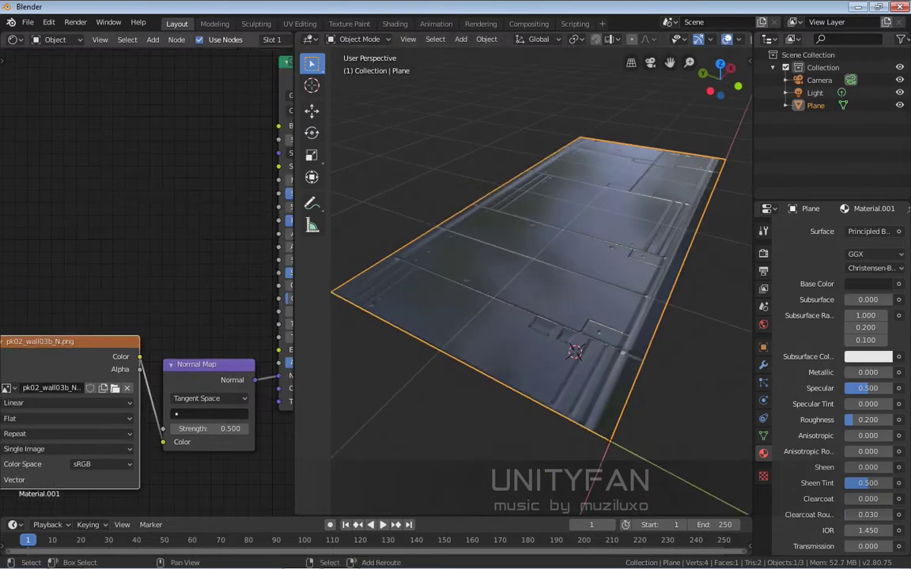
key("shift+d")
Step: Load pk02_wall03b_S.png into the copied image node and connect it to Specular
left_click(139, 225)
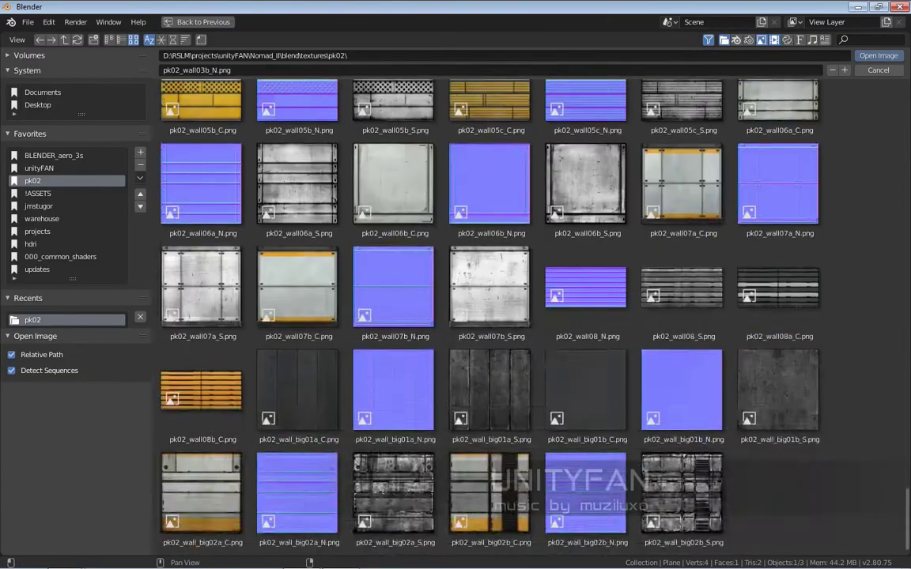
key("Return")
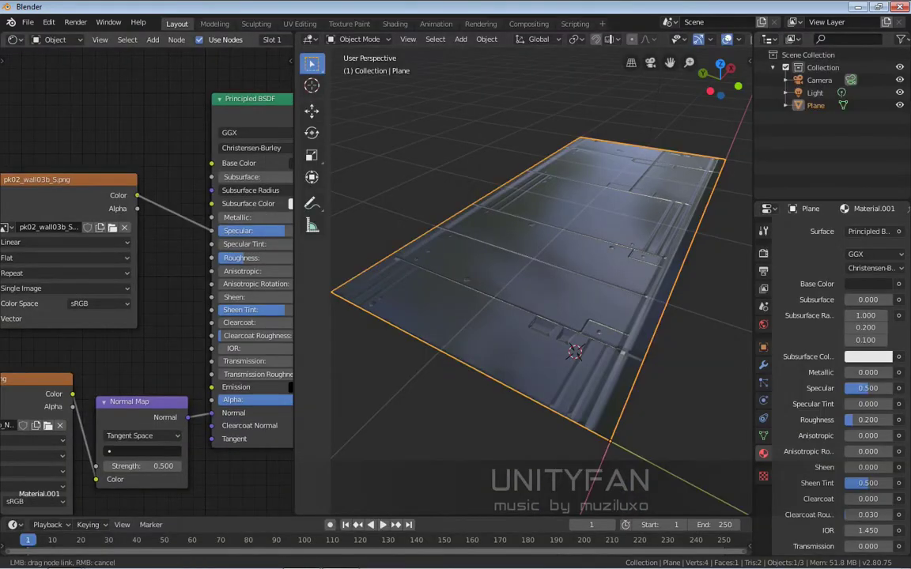
left_click_drag(225, 230, 226, 230)
left_click_drag(48, 179, 81, 195)
middle_click_drag(538, 300, 585, 292)
middle_click_drag(158, 356, 226, 379)
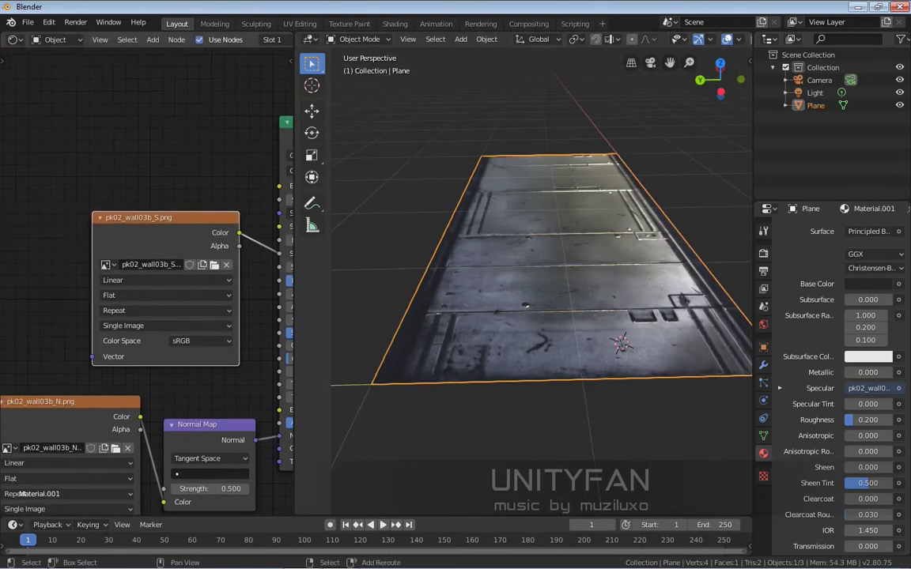
Step: Add a pk02_wall03b_C.png image node to Base Color, then merge the editors back
key("shift+d")
left_click(127, 81)
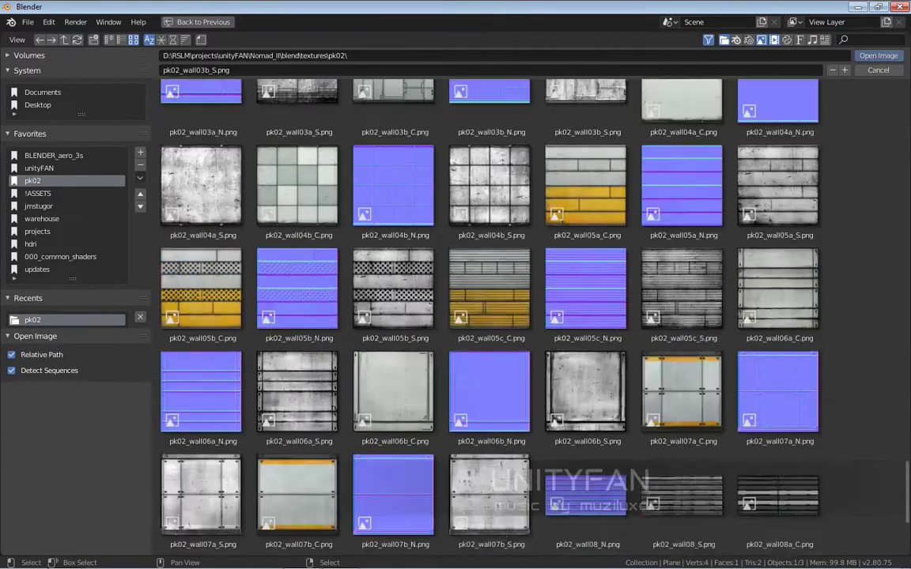
scroll(490, 316, "up", 3)
double_click(393, 162)
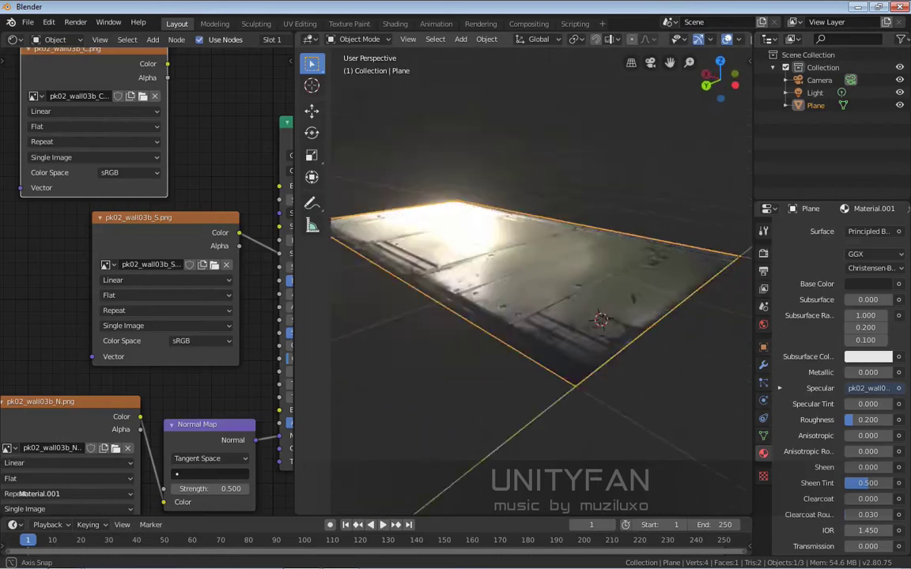
middle_click_drag(538, 300, 570, 285)
middle_click_drag(198, 198, 146, 258)
left_click_drag(116, 124, 228, 246)
mouse_move(620, 353)
middle_mouse_down()
mouse_move(620, 392)
mouse_move(610, 372)
mouse_move(573, 348)
middle_mouse_up()
left_click(573, 349)
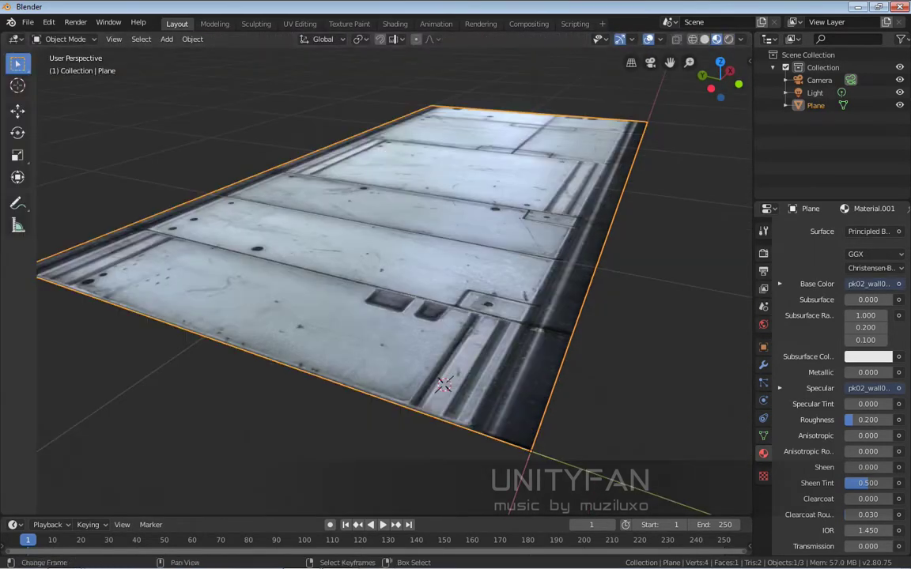
Step: Loop-cut the plane lengthwise, bevel its long edges with Ctrl+B, and add a Solidify modifier
left_click(66, 558)
right_click(585, 247)
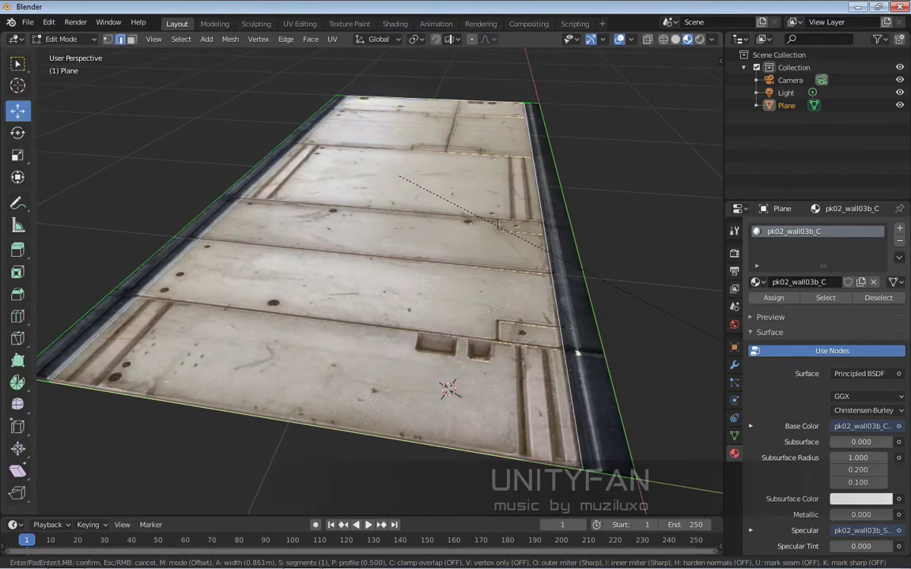
left_click(291, 421)
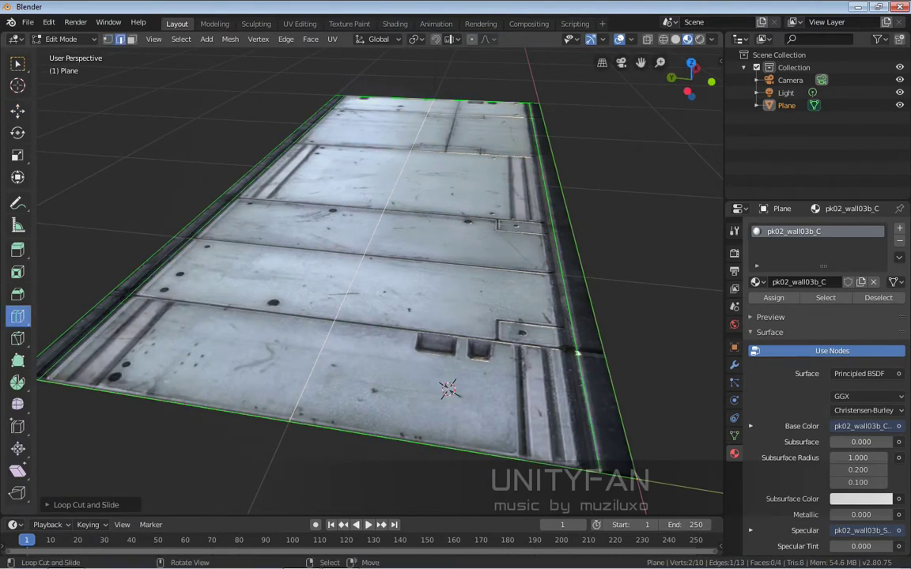
key("ctrl+b")
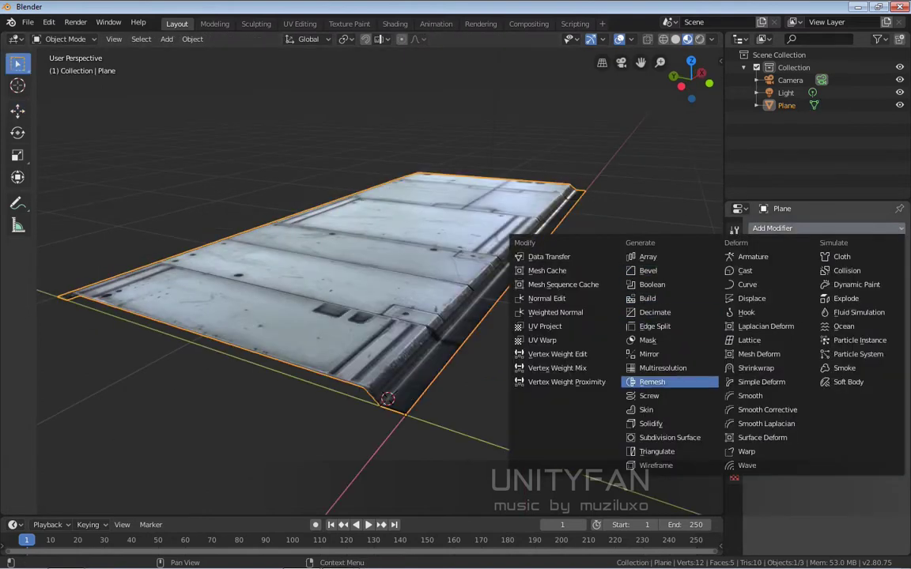
left_click(650, 423)
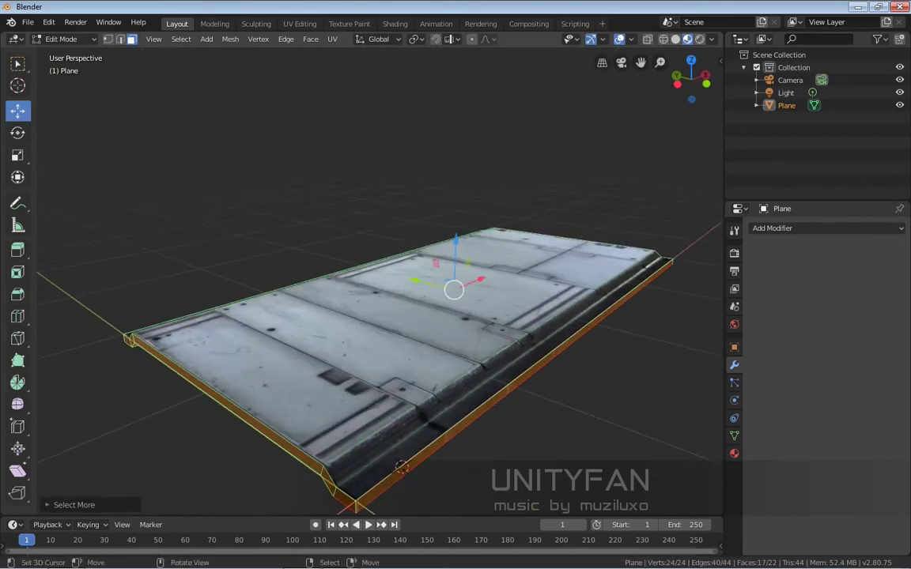
Step: Assign a new black material named 'blocker' to the panel's side faces
left_click(860, 452)
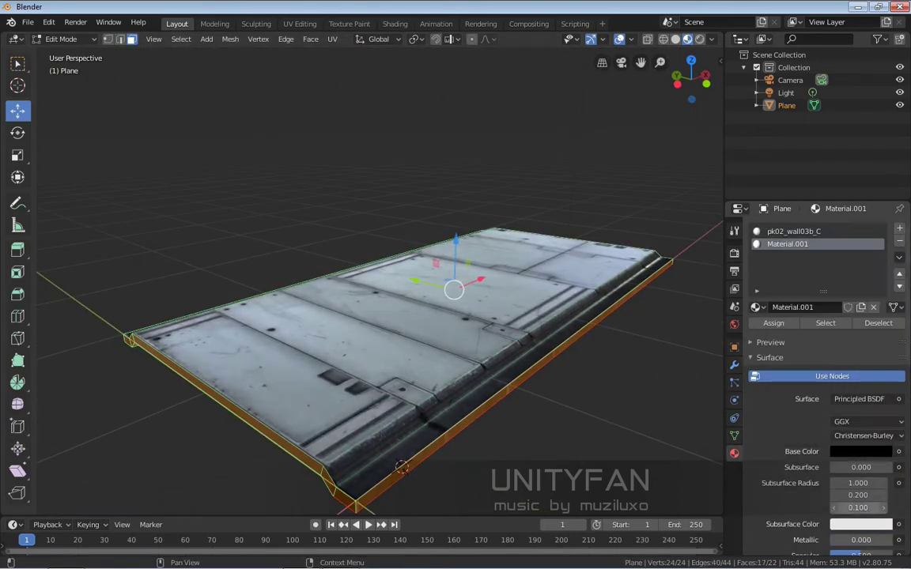
left_click(773, 323)
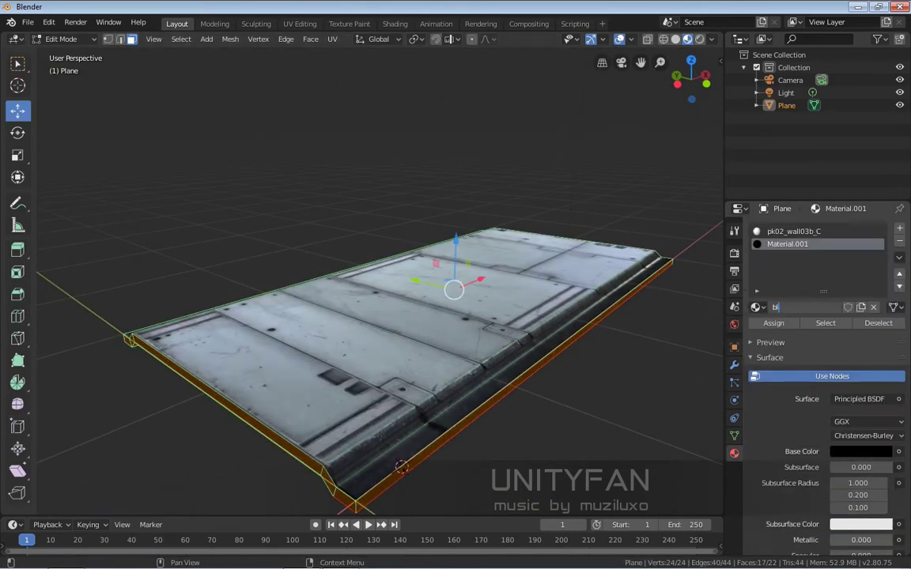
mouse_move(401, 468)
middle_mouse_down()
mouse_move(459, 433)
mouse_move(433, 421)
middle_mouse_up()
key("Tab")
Step: Duplicate the slab as Plane.001 and slide it alongside the original
scroll(434, 421, "down", 3)
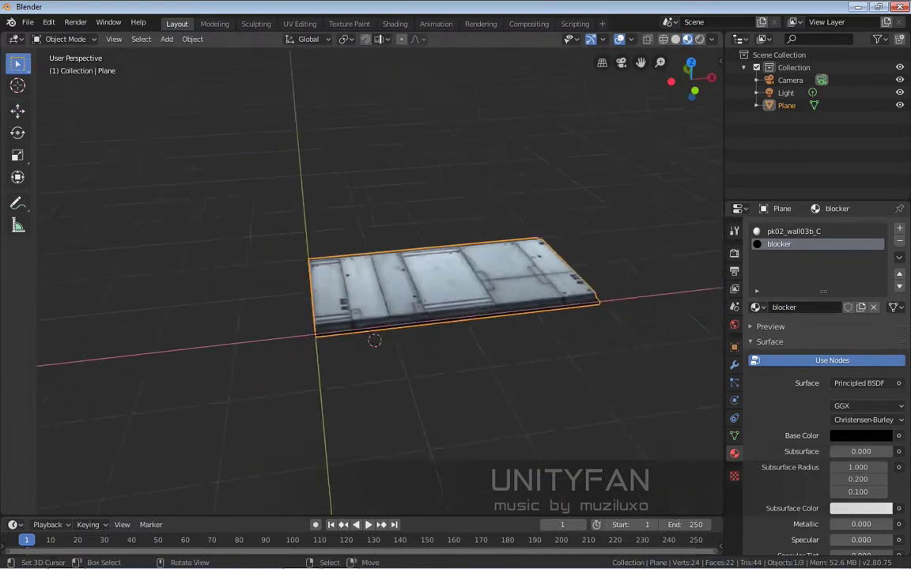
middle_click_drag(372, 336, 348, 322)
scroll(447, 325, "up", 3)
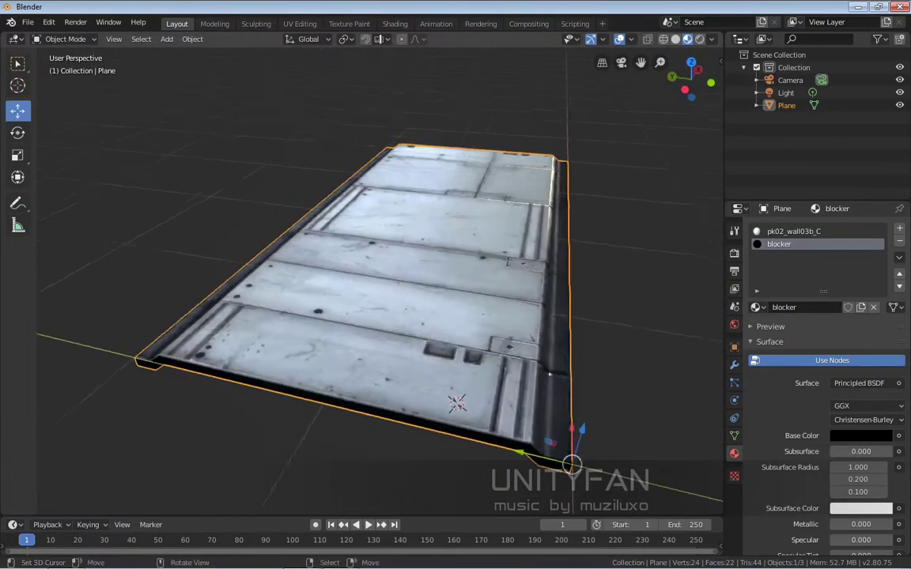
middle_click_drag(447, 325, 371, 340)
middle_click_drag(365, 388, 670, 399)
key("shift+d")
key("y")
left_click(472, 386)
middle_click_drag(474, 379, 474, 324)
Step: Add a BezierCircle rotated -90° on Y, scaled 2.294, at Y 3 m, Z -2.08 m
key("ctrl+KP_3")
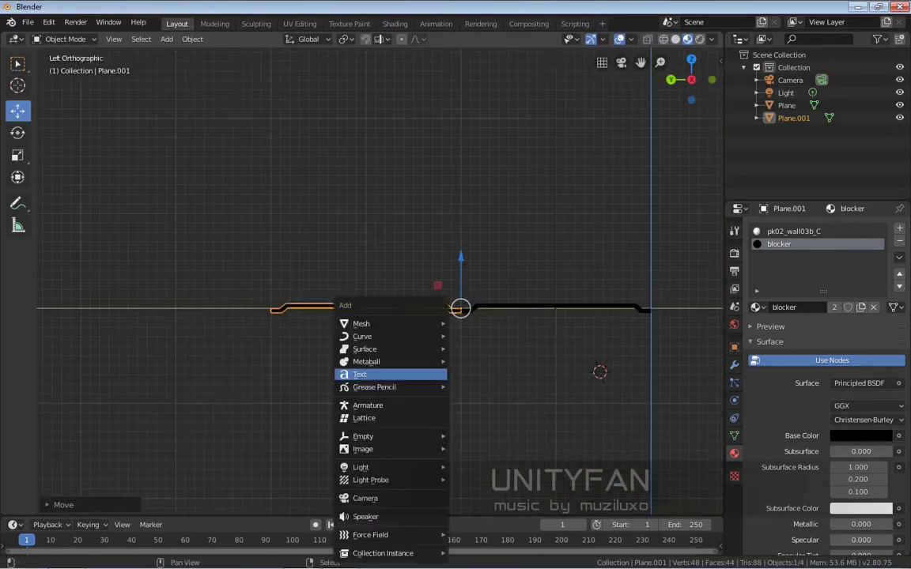
left_click(482, 353)
left_click(79, 504)
middle_click_drag(475, 238, 545, 304)
left_click_drag(545, 305, 559, 366)
middle_click_drag(559, 365, 569, 348)
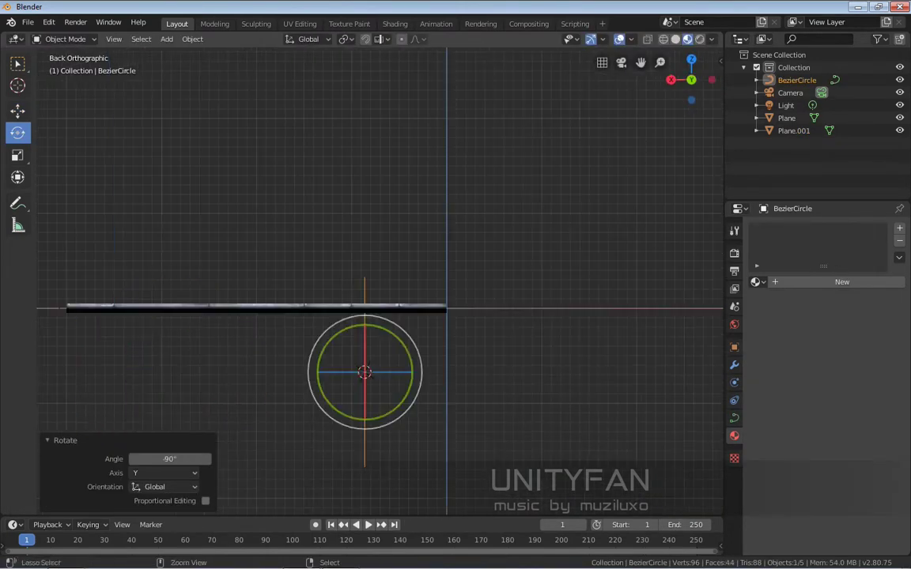
left_click_drag(600, 371, 375, 388)
scroll(375, 388, "up", 3)
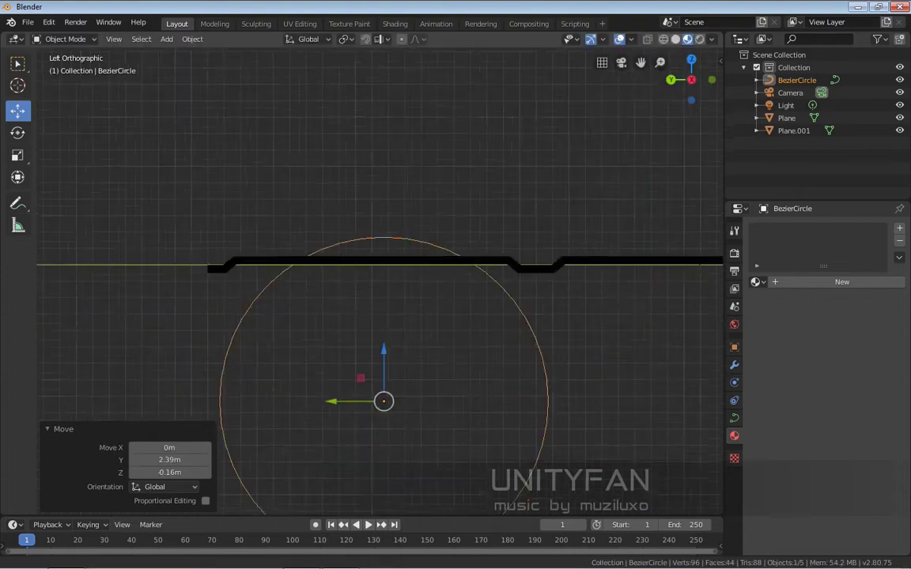
key("n")
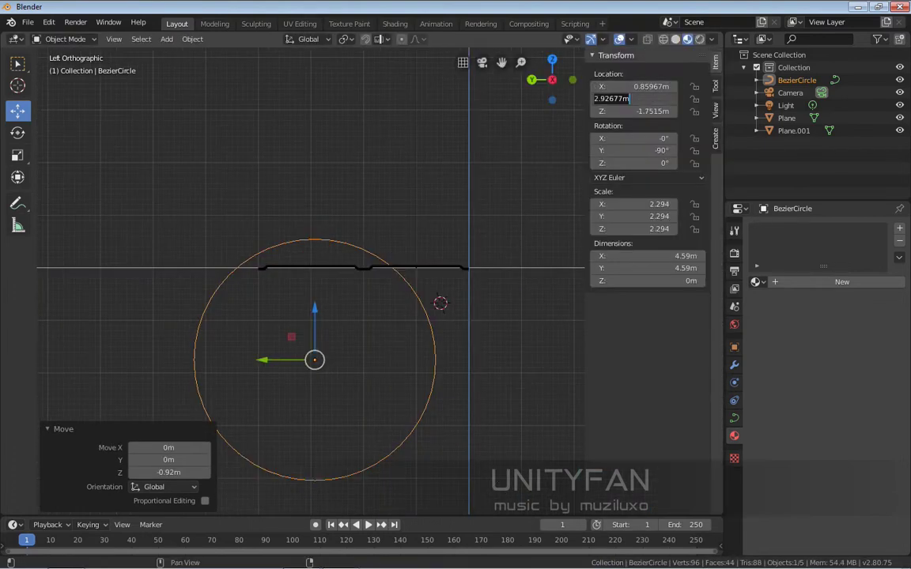
key("Return")
scroll(310, 281, "up", 4)
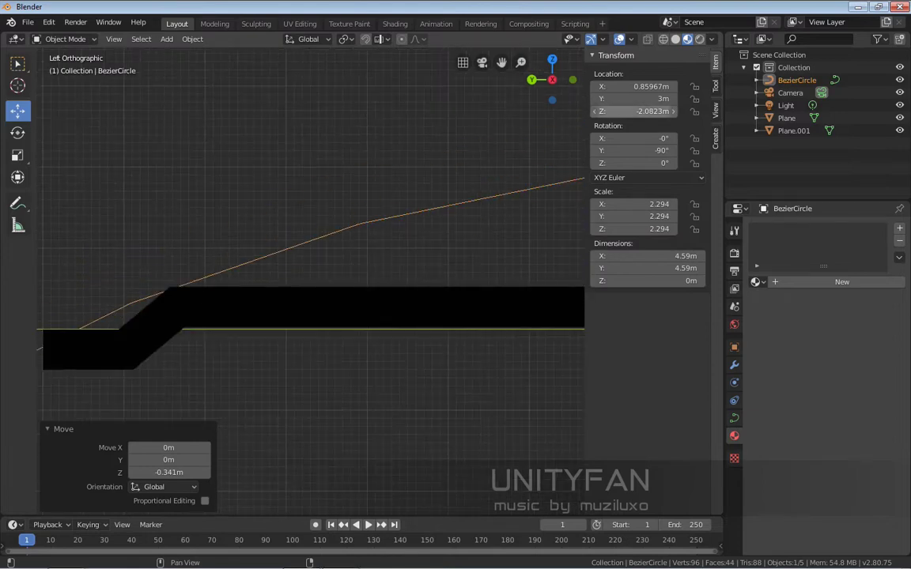
Step: Select the copied panel Plane.001 and enter Edit Mode
middle_click_drag(316, 316, 261, 301)
left_click(379, 305)
mouse_move(379, 305)
middle_mouse_down()
mouse_move(332, 261)
mouse_move(261, 237)
middle_mouse_up()
key("Tab")
key("Tab")
left_click(796, 79)
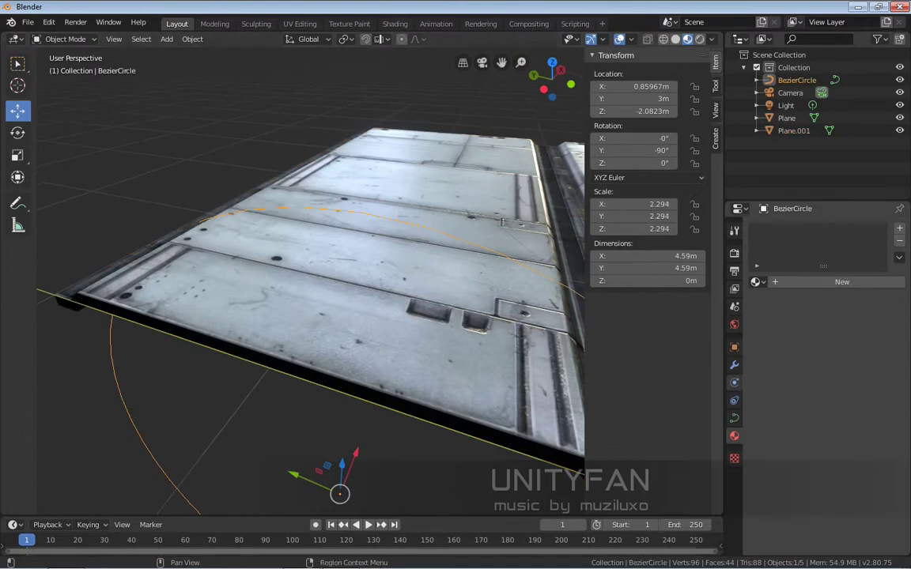
middle_click_drag(309, 277, 332, 261)
middle_click_drag(316, 317, 284, 285)
Step: Loop-cut Plane.001 and raise its middle edge loops along Z into an arch following the circle
left_click(316, 301)
key("Tab")
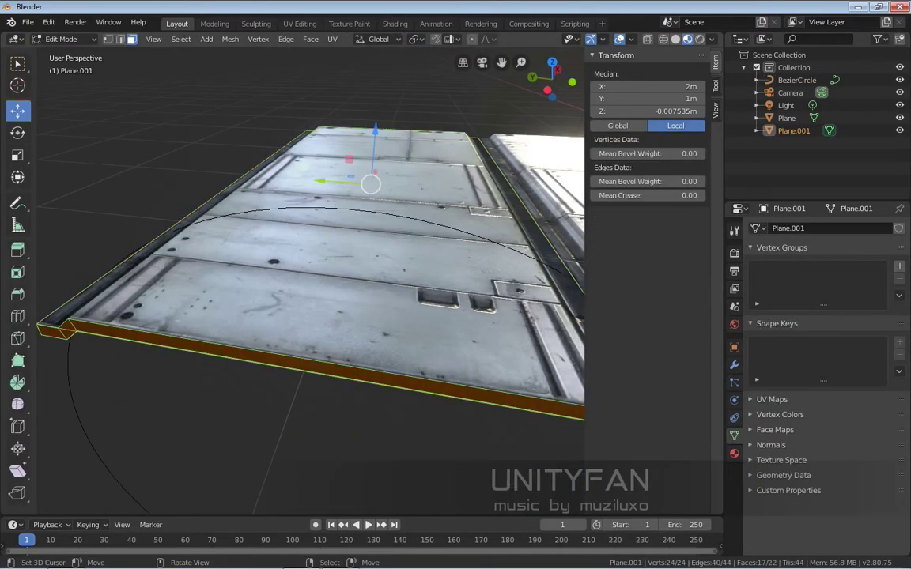
left_click(238, 261)
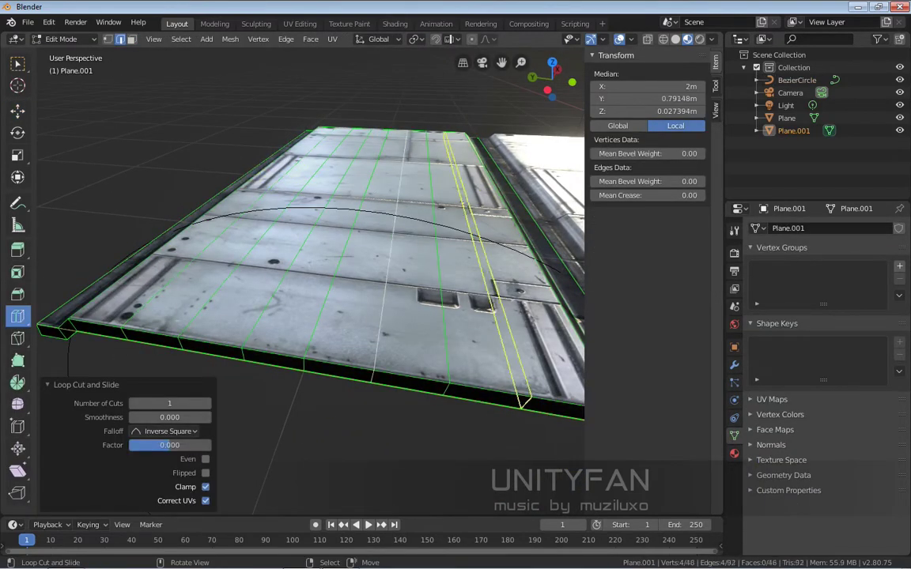
middle_click_drag(309, 276, 340, 238)
left_click(351, 207)
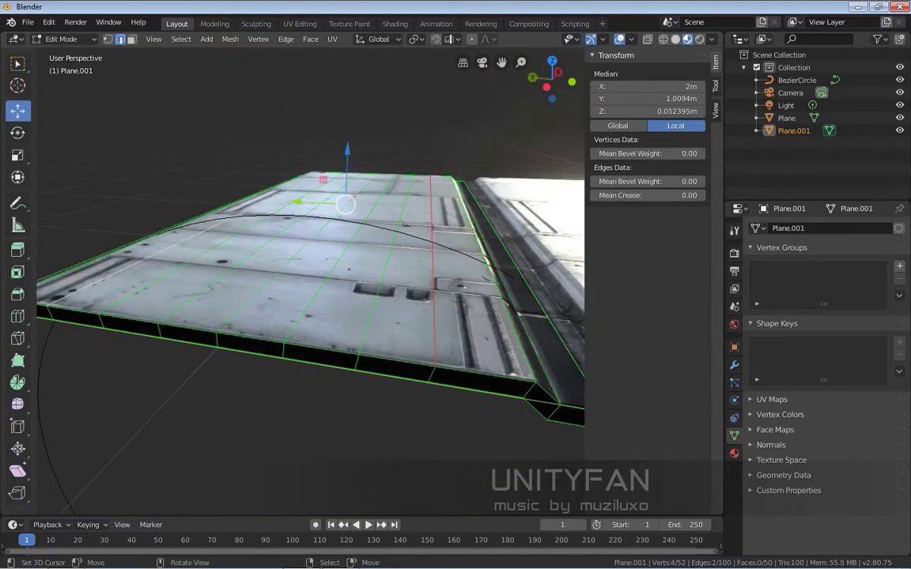
key("ctrl+KP_3")
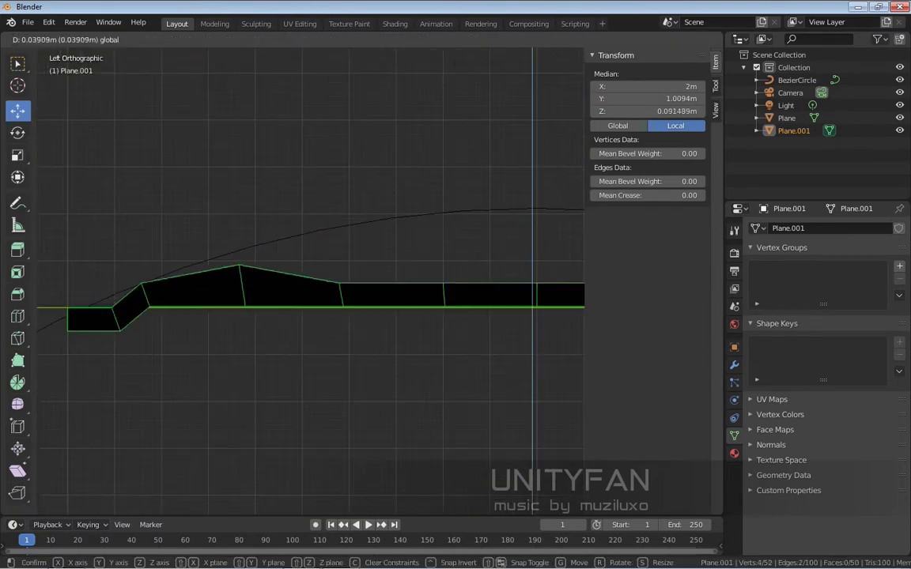
key("Return")
middle_click_drag(317, 317, 371, 301)
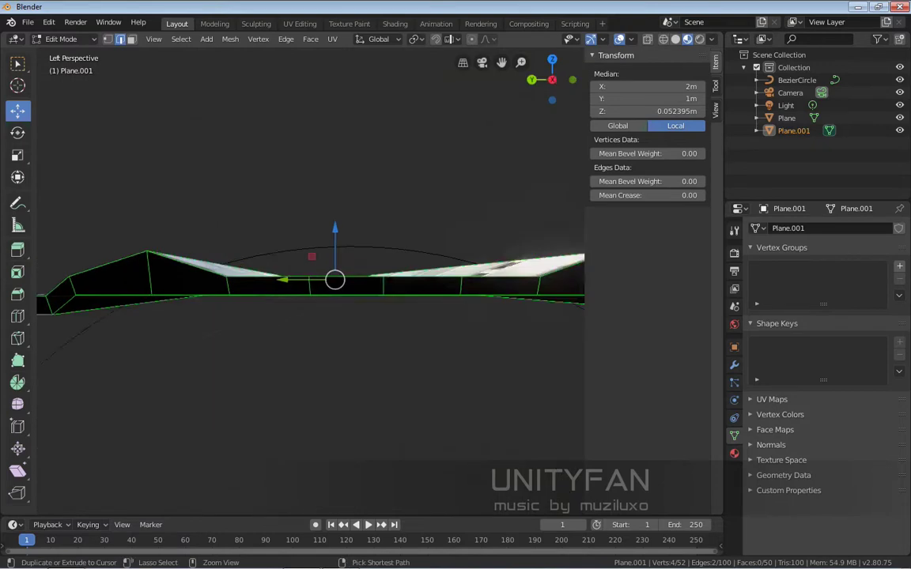
key("Return")
middle_click_drag(316, 316, 332, 293)
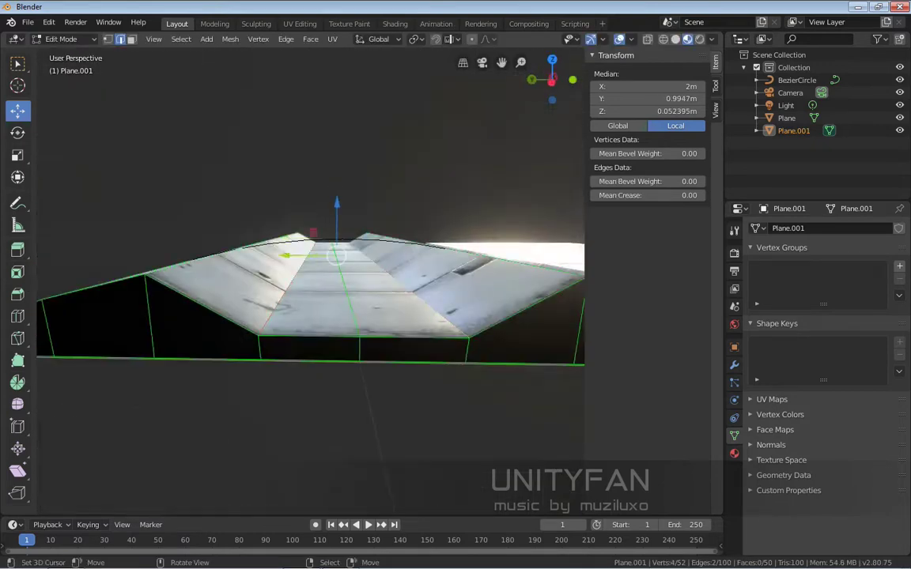
key("ctrl+KP_3")
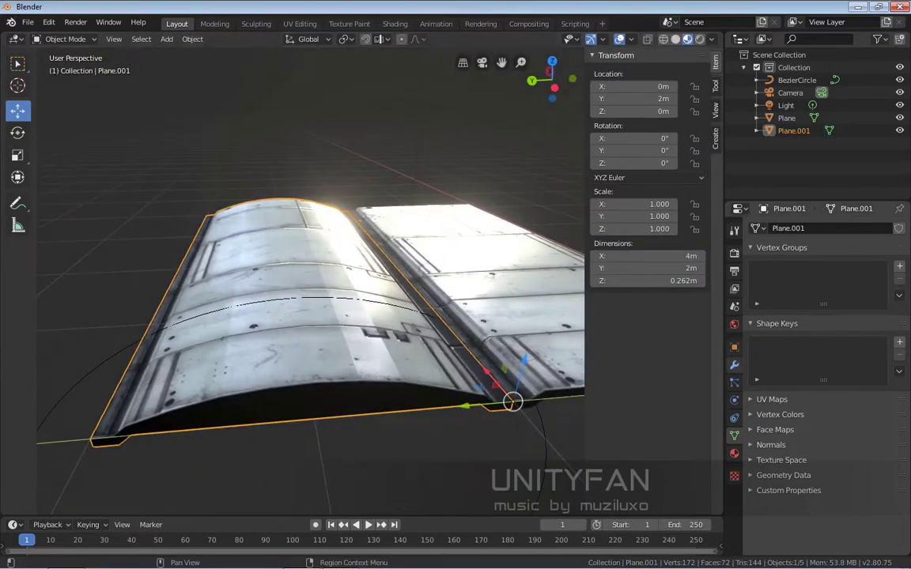
Step: Add an Edge Split modifier to the curved panel and move the flat panel 2 m along Y
left_click(655, 326)
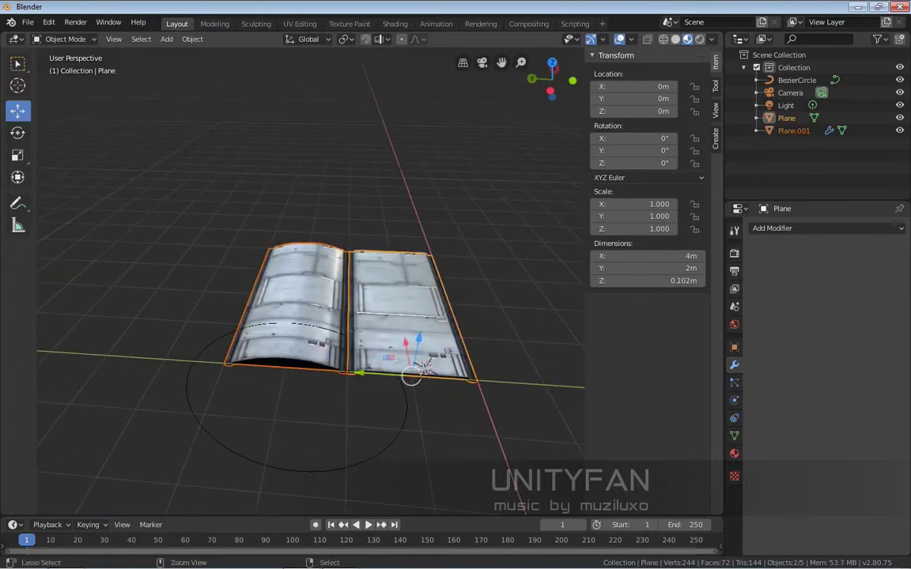
key("g")
key("y")
key("2")
key("Return")
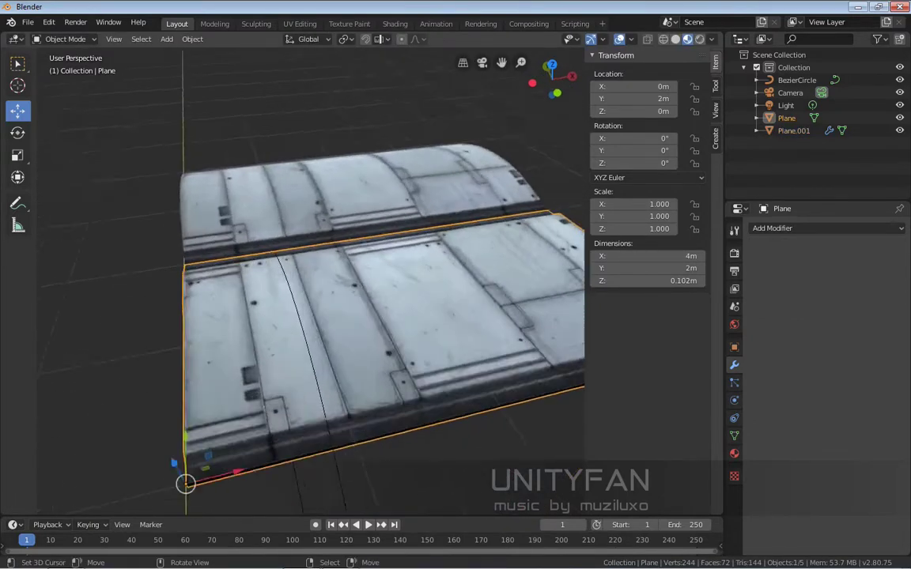
Step: Add a loop cut across the flat panel in Edit Mode
key("Tab")
key("ctrl+r")
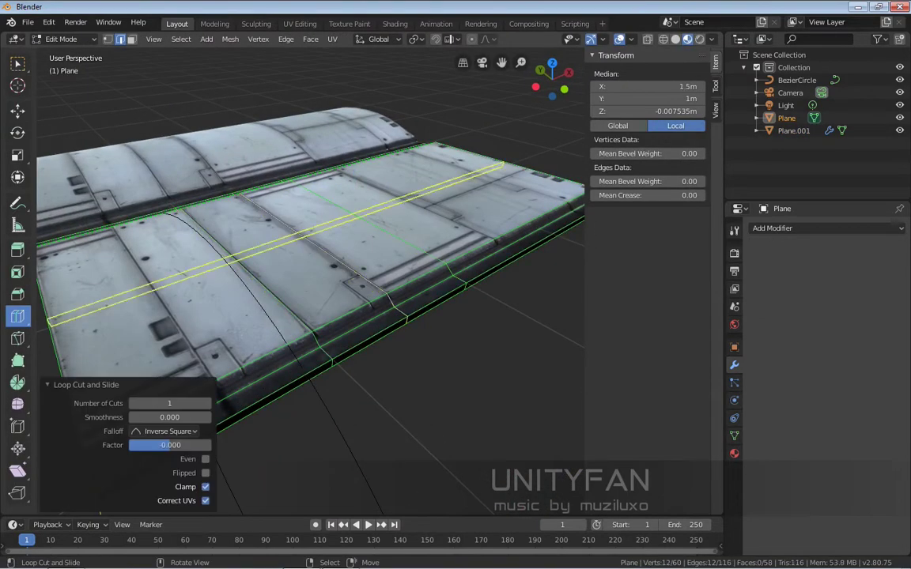
scroll(316, 253, "down", 4)
left_click(308, 344)
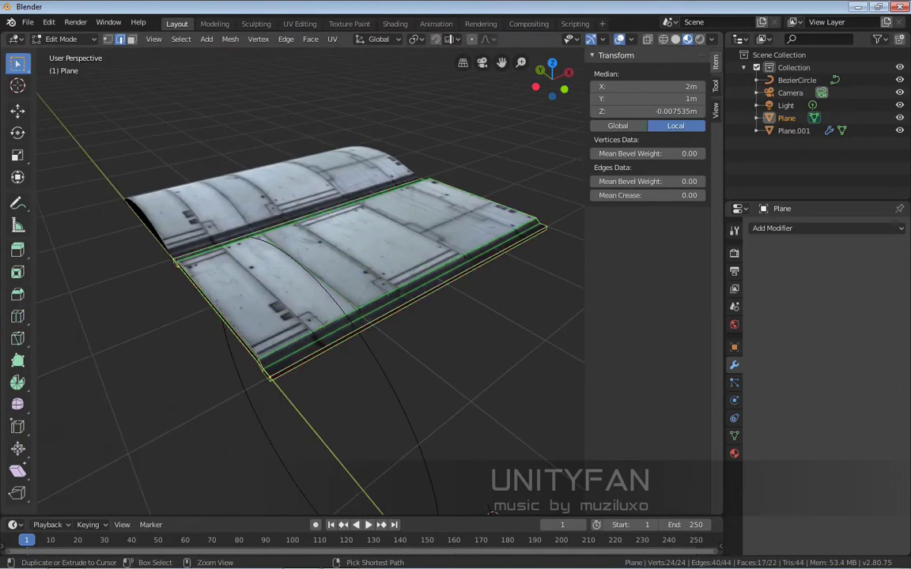
key("Tab")
Step: Delete the BezierCircle guide from the scene
scroll(316, 284, "down", 2)
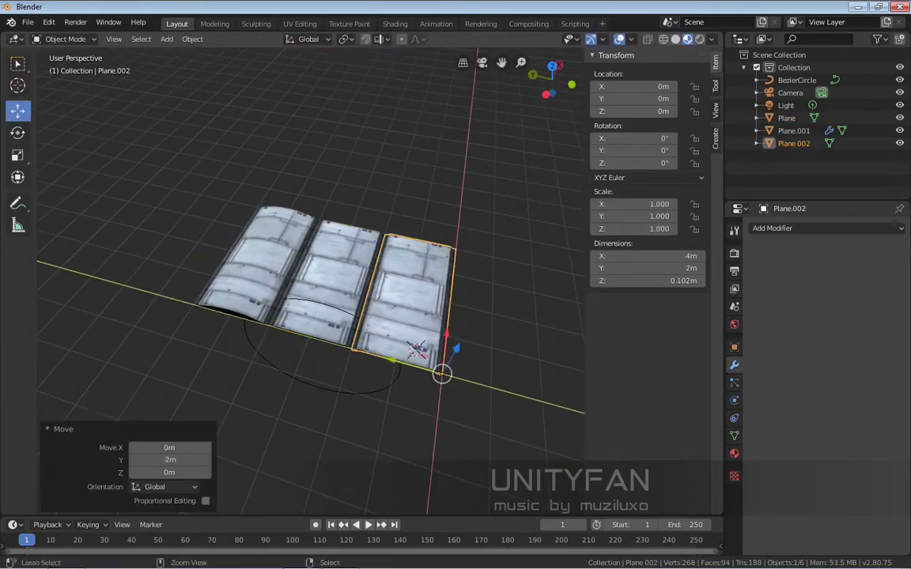
middle_click_drag(316, 284, 363, 261)
key("Delete")
mouse_move(317, 284)
middle_mouse_down()
mouse_move(340, 300)
mouse_move(300, 268)
mouse_move(348, 316)
mouse_move(348, 261)
mouse_move(372, 277)
mouse_move(379, 237)
mouse_move(340, 261)
mouse_move(316, 237)
middle_mouse_up()
Step: Cut two more edge loops across the flat panel
left_click(340, 269)
scroll(340, 269, "up", 4)
left_click(197, 261)
left_click(340, 269)
key("Tab")
left_click(17, 316)
left_click(253, 316)
left_click(419, 261)
key("w")
Step: Select several face strips of the flat panel and separate them into a new object
key("3")
left_click(245, 301, "alt")
left_click(111, 316, "alt+shift")
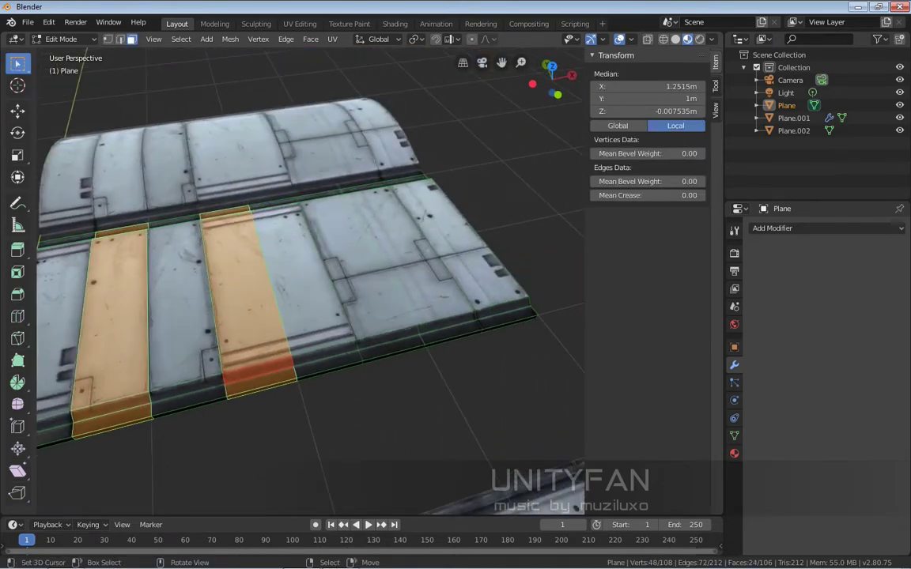
left_click(372, 285, "alt+shift")
left_click(181, 300, "alt+shift")
key("p")
left_click(395, 309)
key("Tab")
Step: Dissolve the inner edges of the separated piece
left_click(317, 261)
key("Tab")
mouse_move(309, 277)
middle_mouse_down()
mouse_move(332, 261)
mouse_move(332, 237)
middle_mouse_up()
key("ctrl+KP_Add")
left_click(367, 289)
key("a")
key("x")
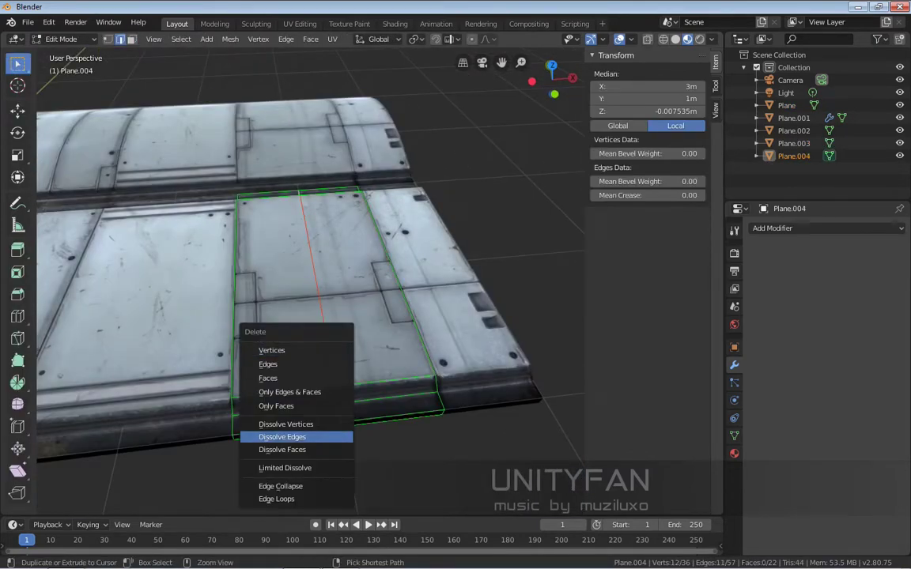
left_click(294, 436)
Step: Move the separated 1m × 2m piece, Plane.004, sideways along X in top view
key("Tab")
key("Tab")
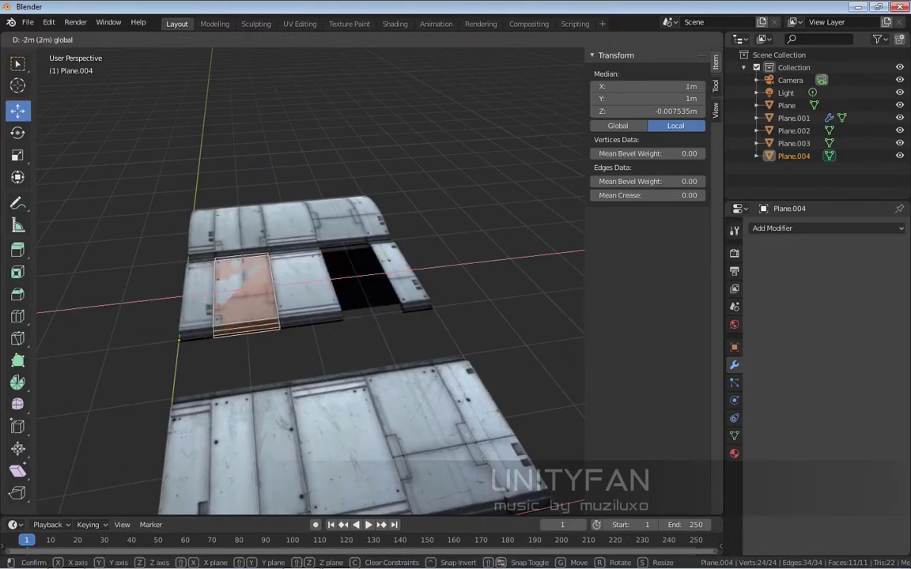
key("Return")
key("KP_7")
key("g")
key("Return")
key("Tab")
middle_click_drag(162, 314, 237, 277)
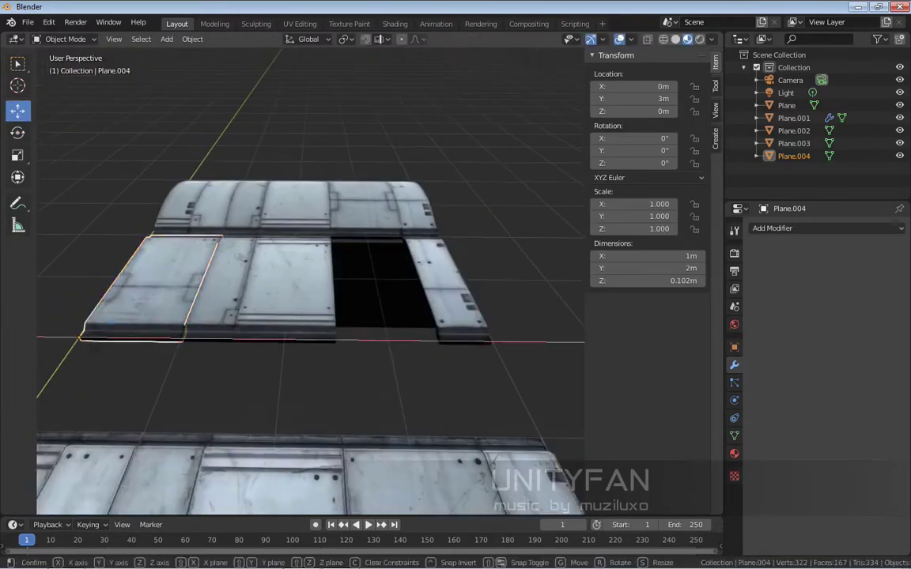
key("Return")
middle_click_drag(317, 277, 340, 198)
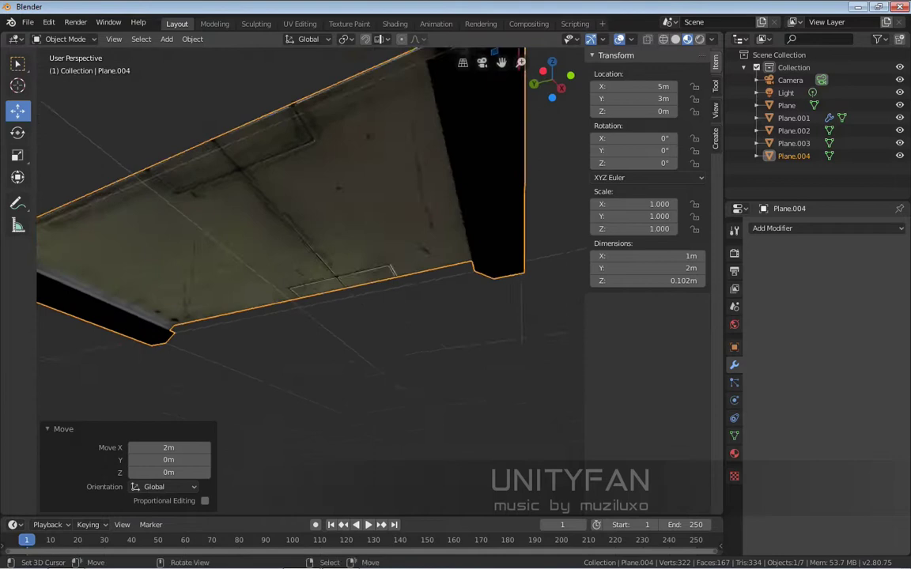
Step: Fill the piece's open side with a new face
key("Tab")
key("f")
mouse_move(316, 316)
middle_mouse_down()
mouse_move(317, 237)
mouse_move(316, 316)
middle_mouse_up()
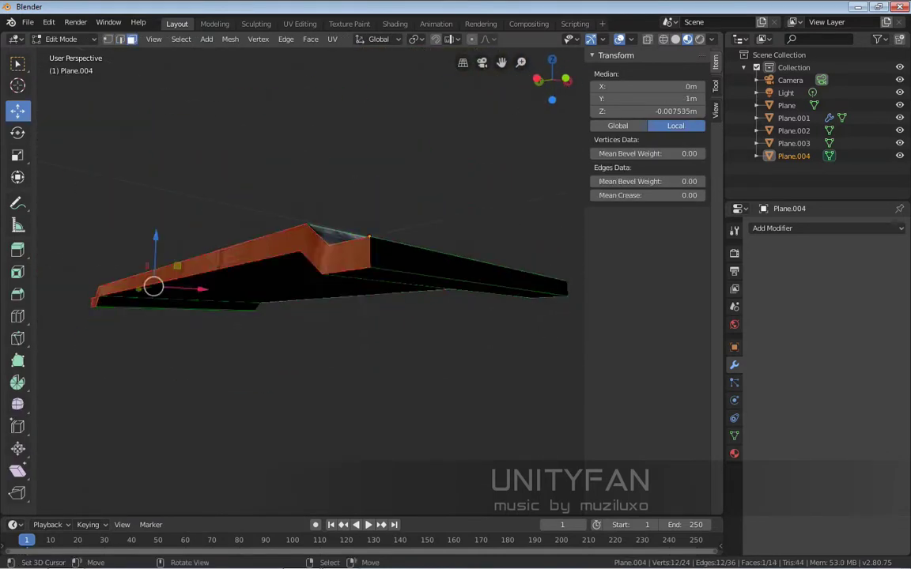
Step: Separate the selected face strip off the flat panel into its own object
left_click(734, 453)
key("Tab")
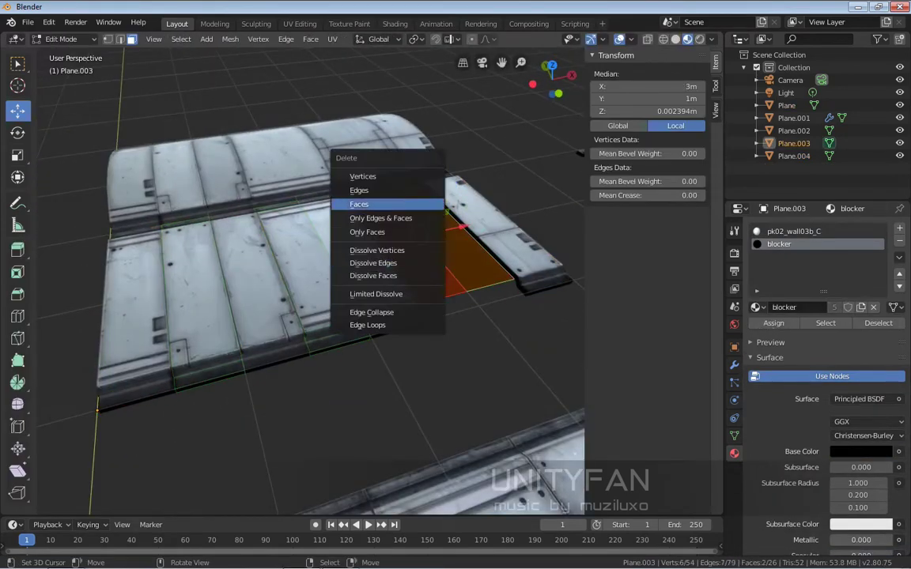
left_click(360, 204)
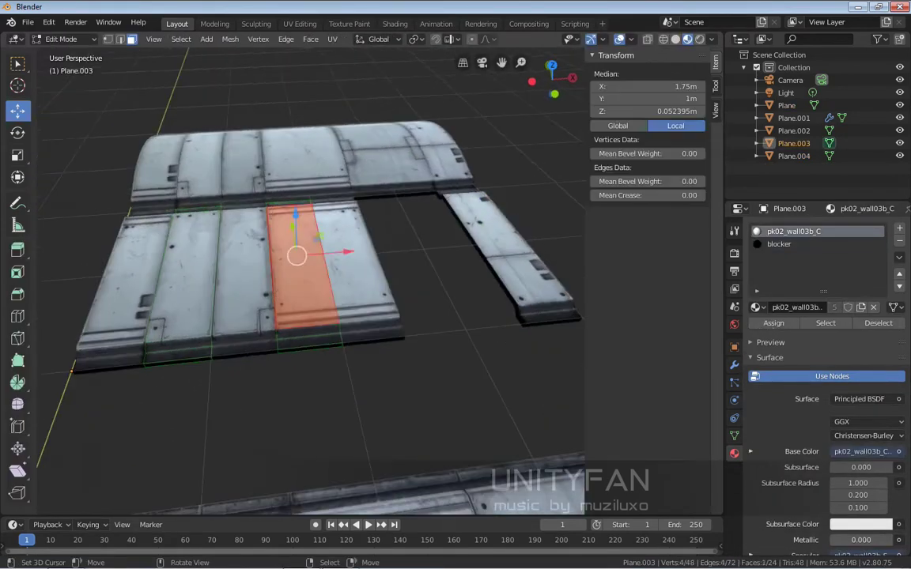
key("p")
left_click(295, 299)
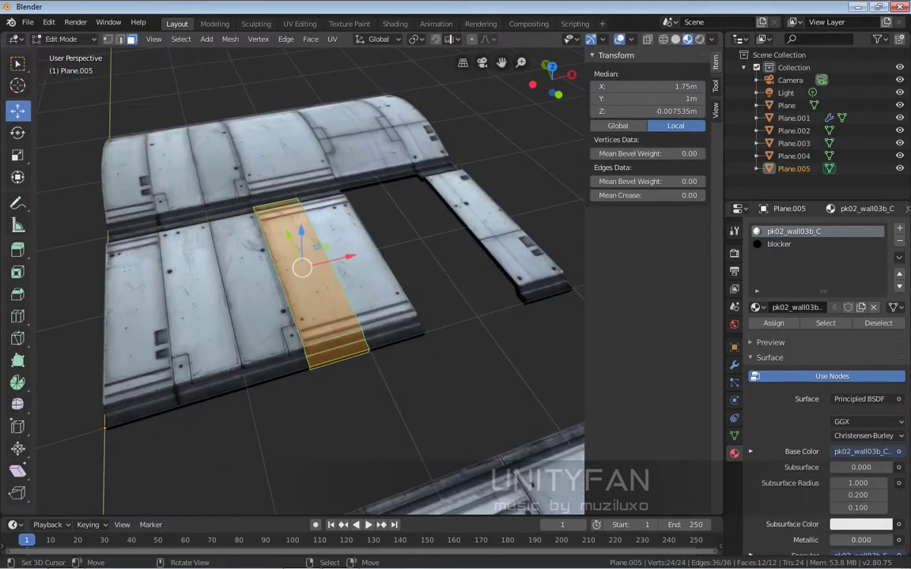
Step: Move the new strip 3 m along X, then 2 m further to 5 m
key("KP_7")
key("Tab")
type("gx3")
key("Return")
key("KP_5")
mouse_move(316, 277)
middle_mouse_down()
mouse_move(356, 238)
mouse_move(395, 222)
middle_mouse_up()
type("gx2")
key("Return")
Step: Select the strip's cut side faces to give them the black blocker material
key("Tab")
middle_click_drag(316, 317, 379, 284)
left_click(317, 395, "alt")
middle_click_drag(316, 316, 380, 284)
left_click(237, 356)
left_click(356, 265)
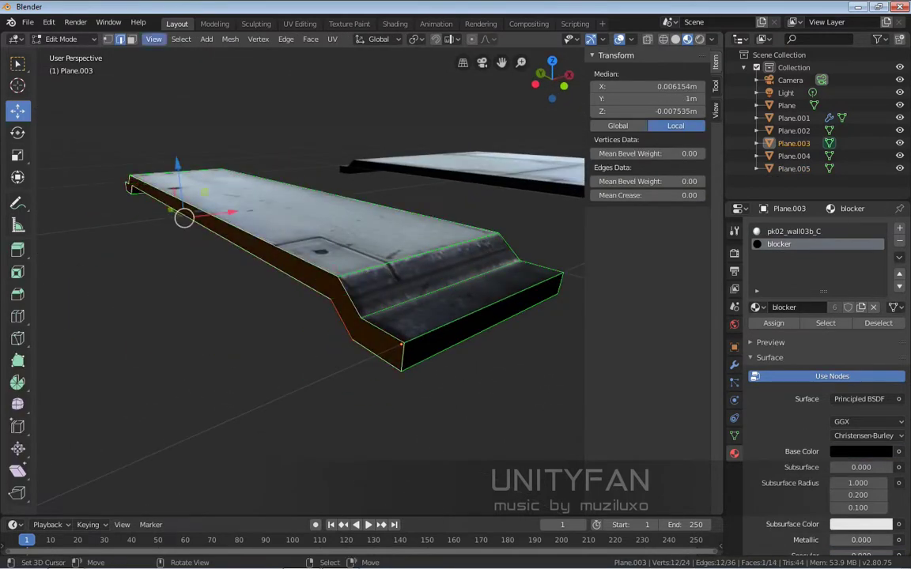
key("Tab")
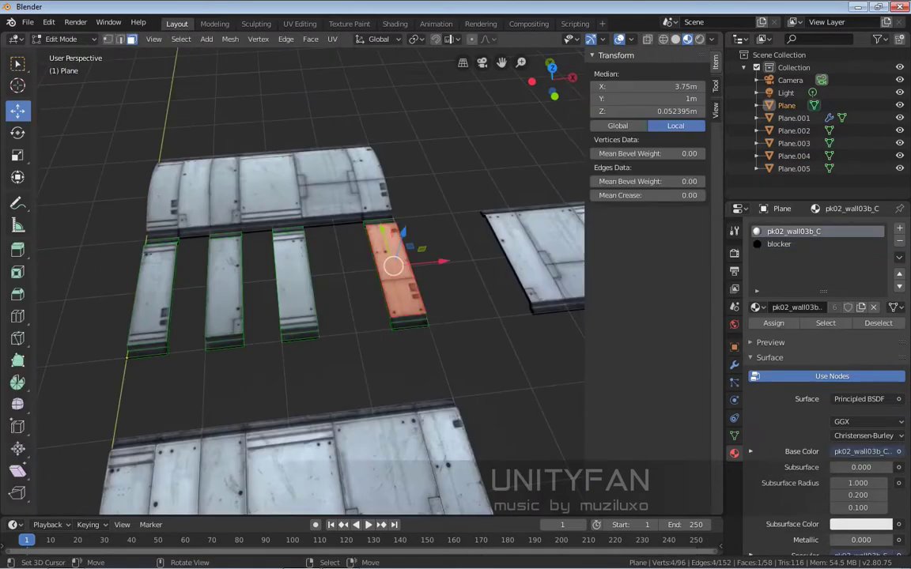
key("ctrl+KP_Add")
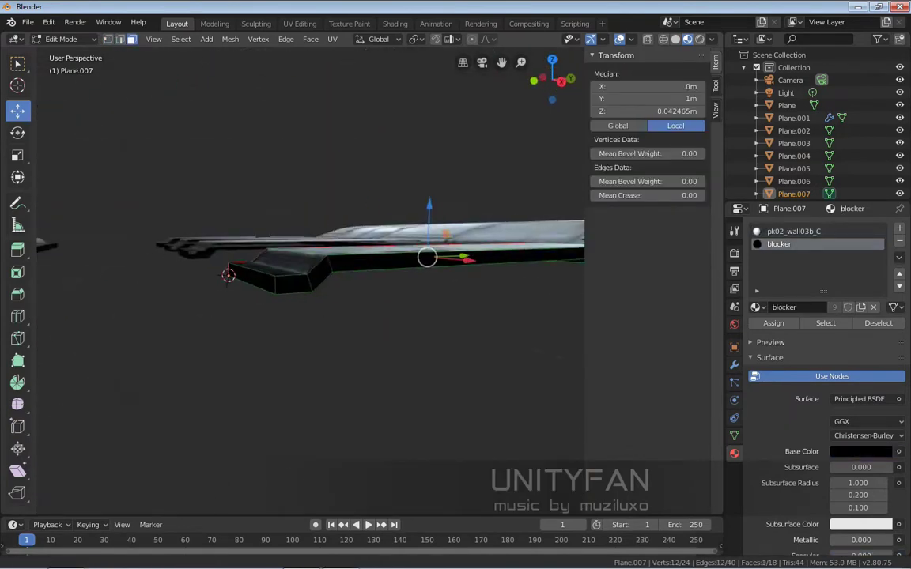
middle_click_drag(316, 332, 363, 324)
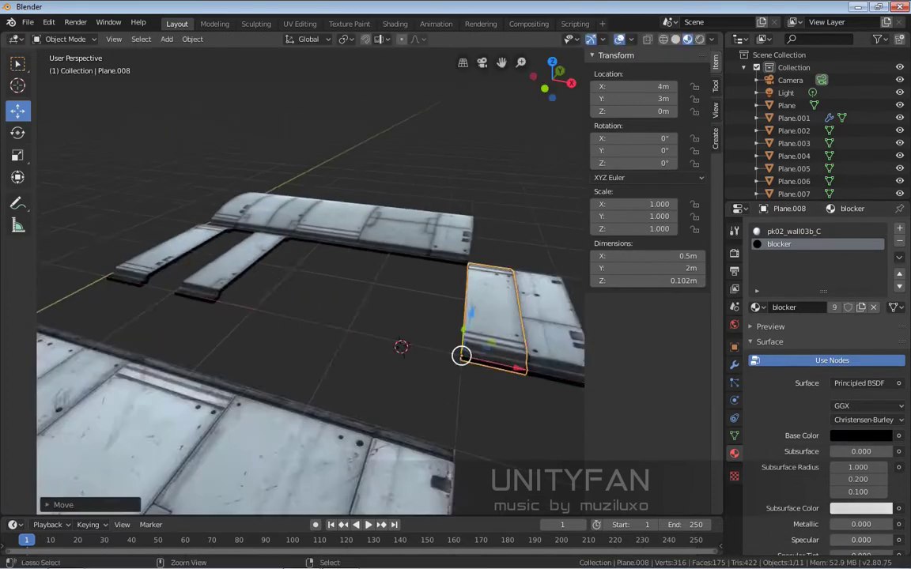
Step: Select and inspect the narrow strip, the blocker piece and the 1 m wide strip
left_click(170, 272)
middle_click_drag(317, 316, 316, 261)
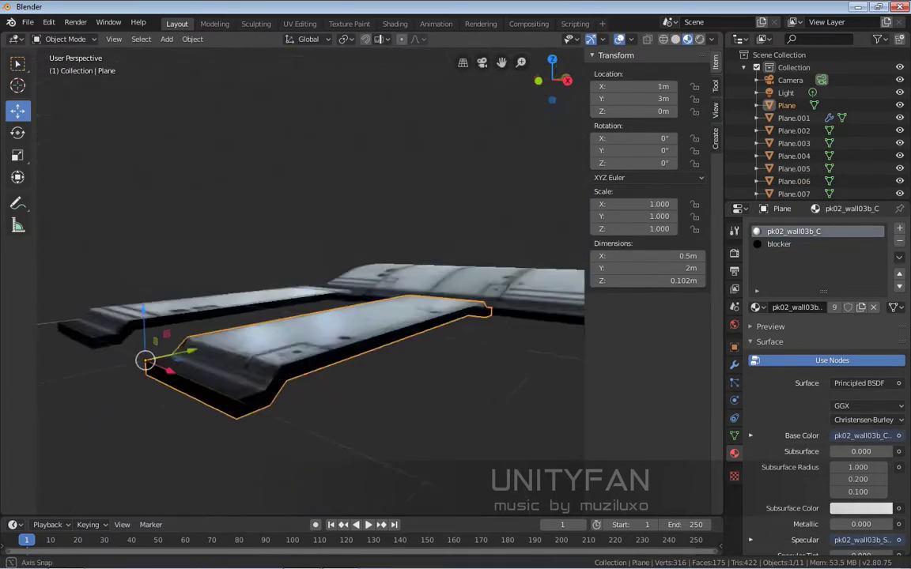
key("Tab")
middle_click_drag(316, 316, 435, 316)
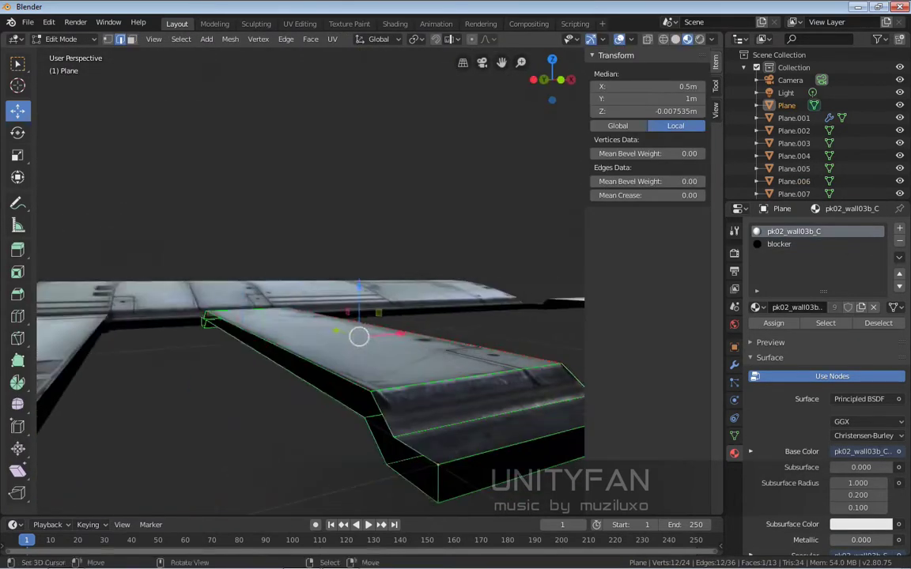
middle_click_drag(316, 316, 356, 277)
key("Tab")
left_click(238, 332)
middle_click_drag(316, 316, 356, 277)
left_click(325, 305)
mouse_move(316, 316)
middle_mouse_down()
mouse_move(332, 293)
mouse_move(355, 300)
mouse_move(340, 292)
mouse_move(356, 301)
mouse_move(380, 284)
middle_mouse_up()
left_click(793, 181)
Step: Check a strip's side edges and faces, then view the pieces from above
key("Tab")
left_click(332, 221, "alt")
mouse_move(332, 222)
middle_mouse_down()
mouse_move(300, 253)
mouse_move(399, 293)
middle_mouse_up()
key("3")
mouse_move(316, 316)
middle_mouse_down()
mouse_move(348, 301)
mouse_move(371, 317)
mouse_move(348, 324)
mouse_move(332, 316)
mouse_move(355, 277)
middle_mouse_up()
key("Tab")
key("KP_7")
scroll(301, 237, "up", 2)
left_click(143, 396)
mouse_move(237, 356)
middle_mouse_down("shift")
mouse_move(276, 316)
mouse_move(356, 277)
middle_mouse_up("shift")
Step: Duplicate the strip again and place the copy at X 10 m
key("Return")
key("shift+d")
key("g")
key("Return")
Step: Snap two of the flat plate's vertices into place and set the 3D cursor there
left_click(317, 316)
key("Tab")
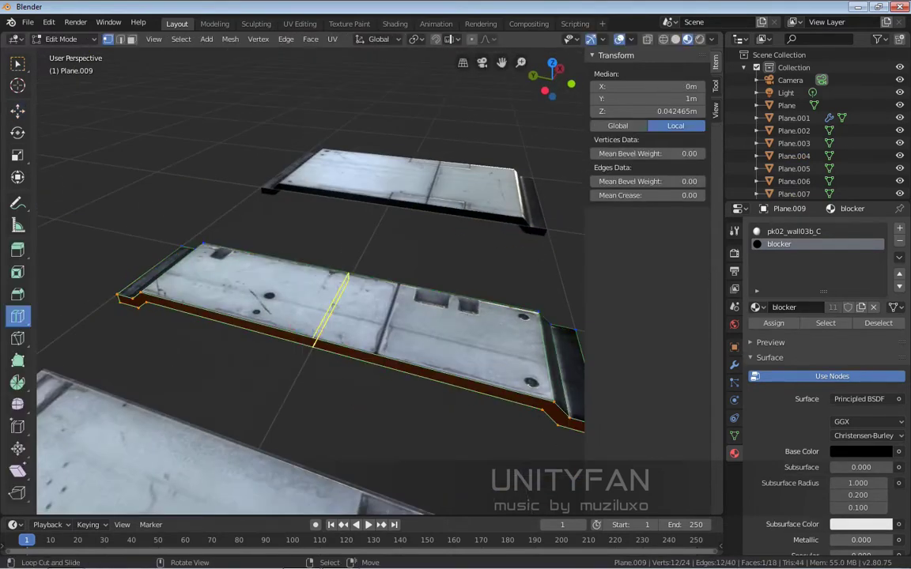
key("w")
middle_click_drag(317, 316, 356, 300)
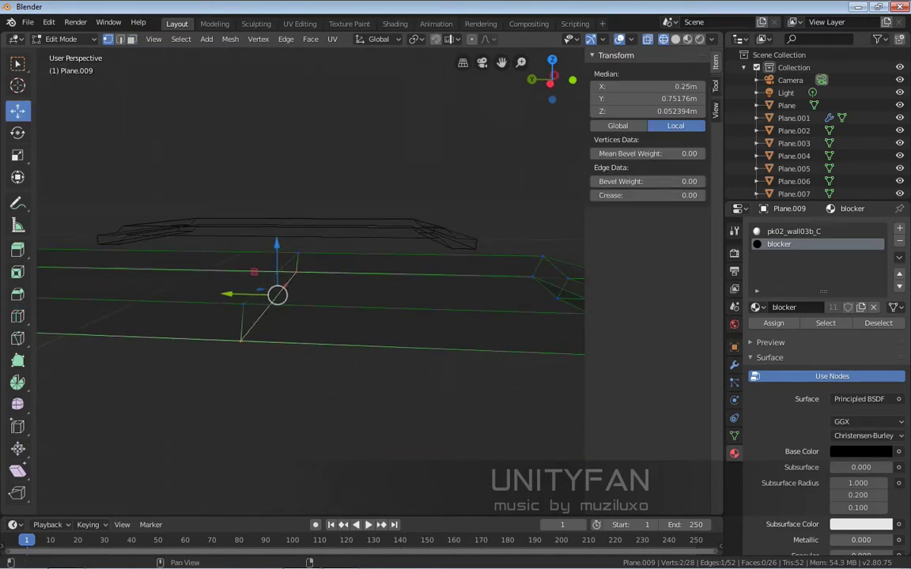
left_click(448, 39)
key("g")
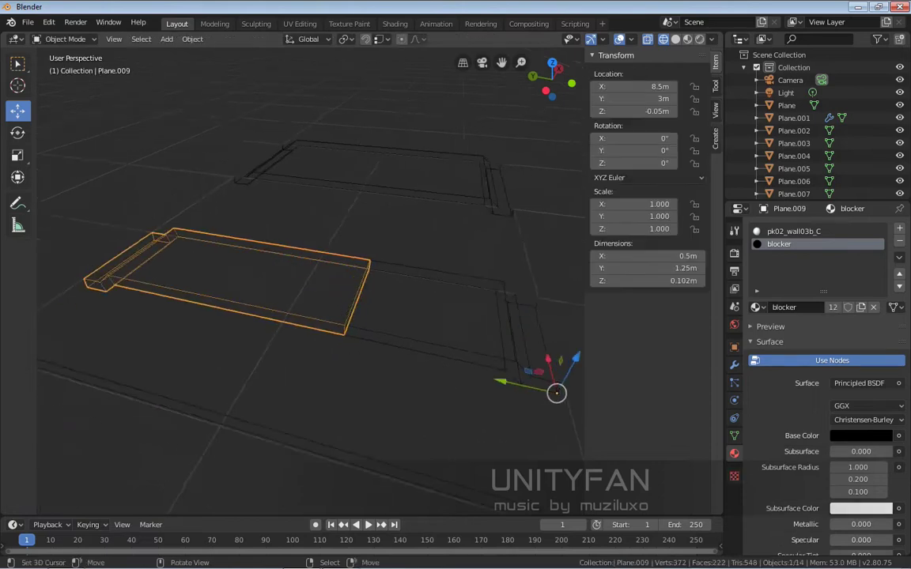
key("Tab")
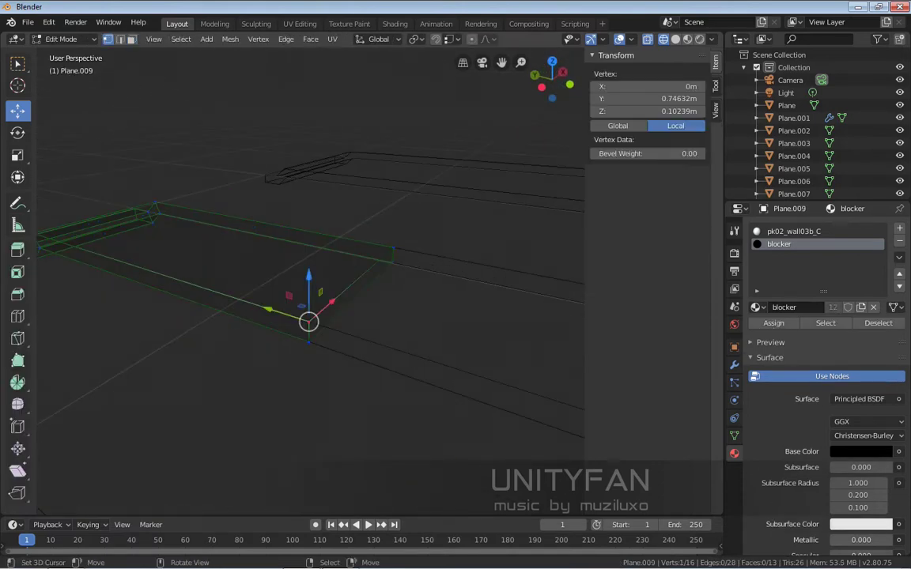
key("2")
key("Tab")
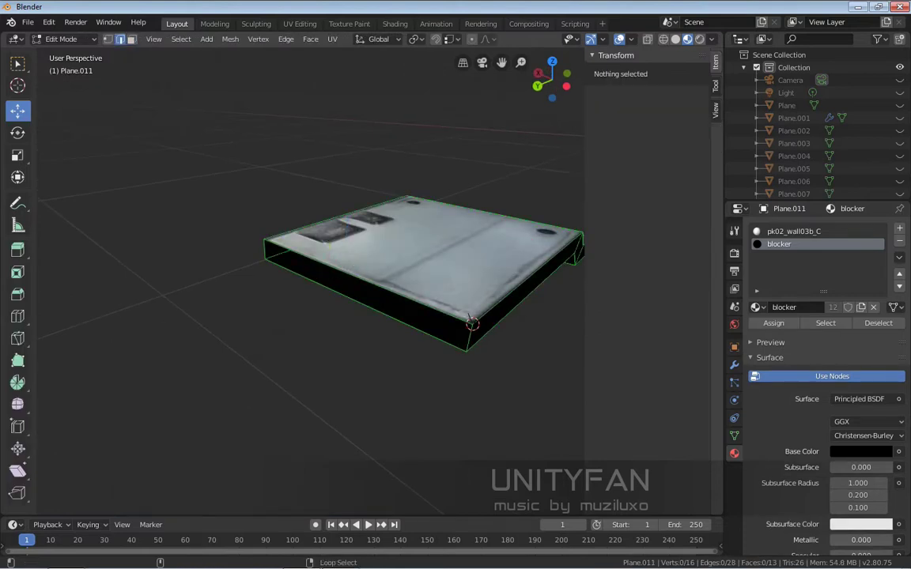
Step: Split the front section of Plane.010 off as the 1 m × 0.748 m Plane.012 and check it
left_click(372, 288, "alt")
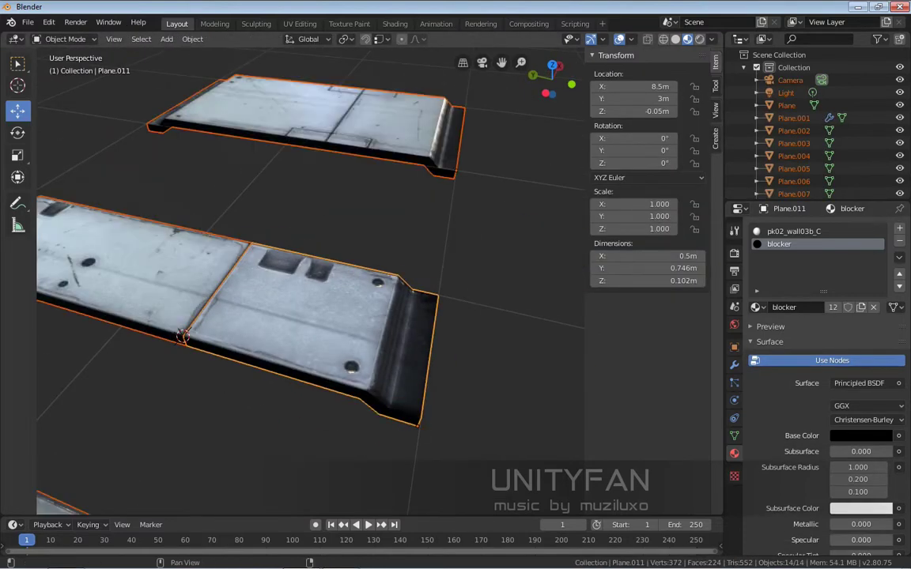
key("Tab")
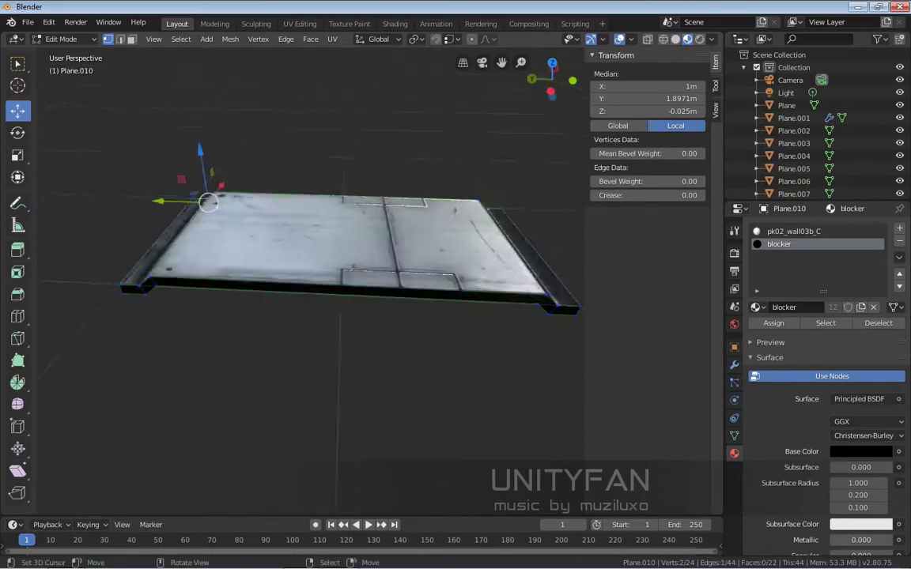
key("2")
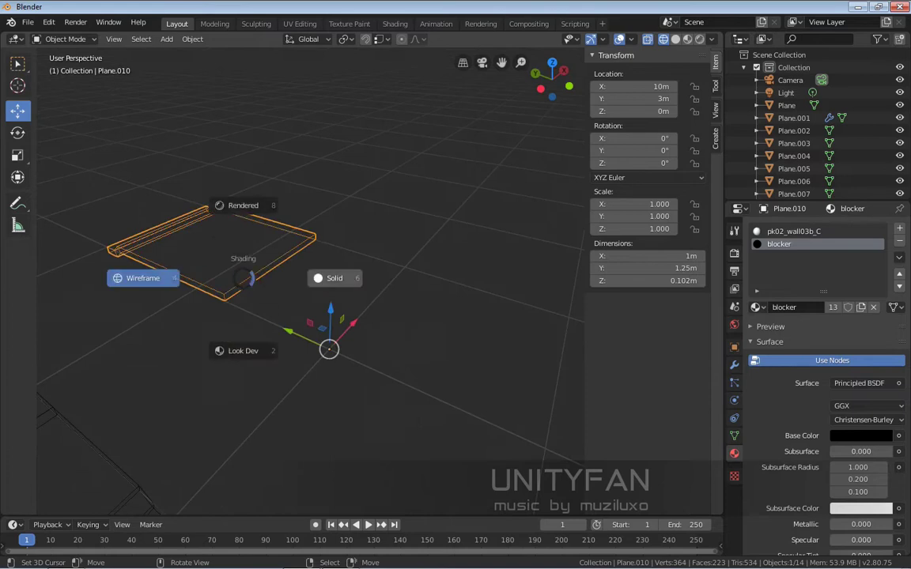
key("KP_Decimal")
key("z")
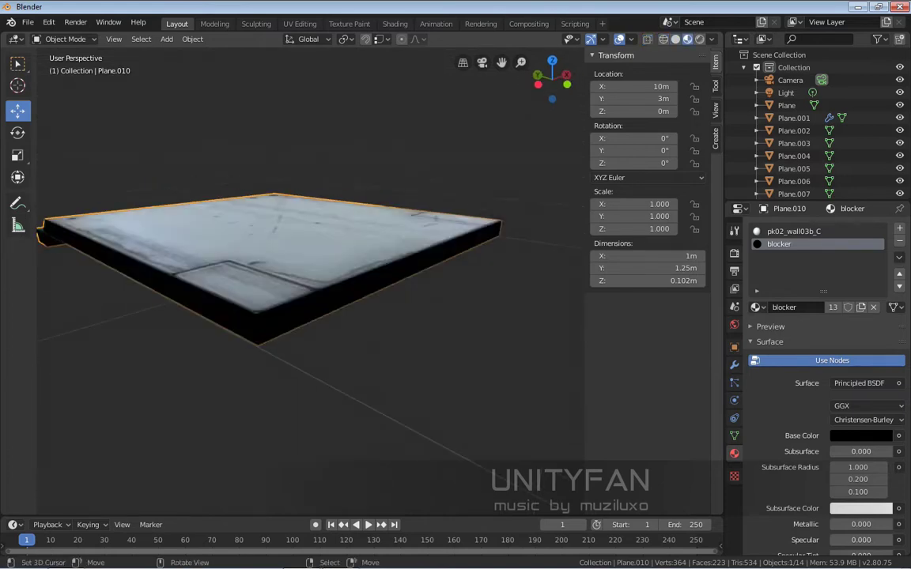
key("Tab")
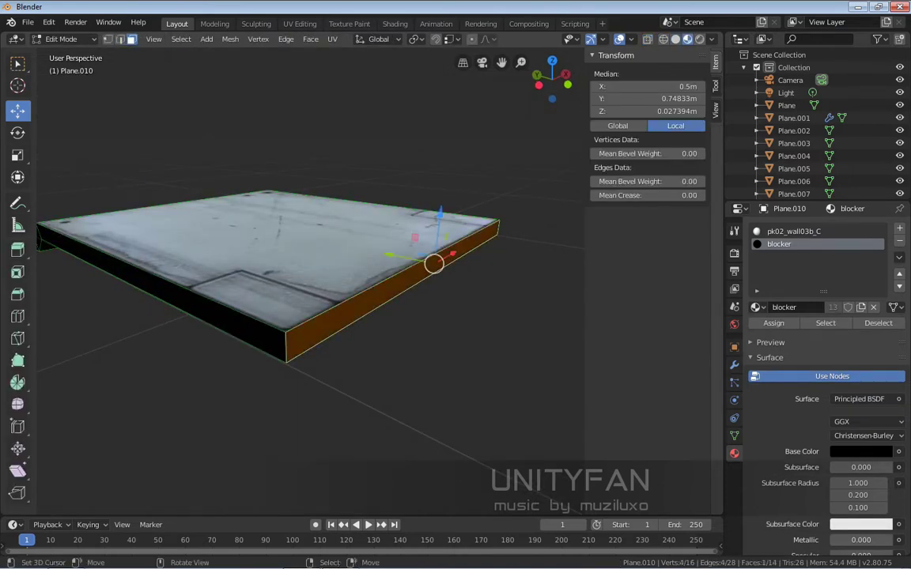
key("Tab")
key("KP_Decimal")
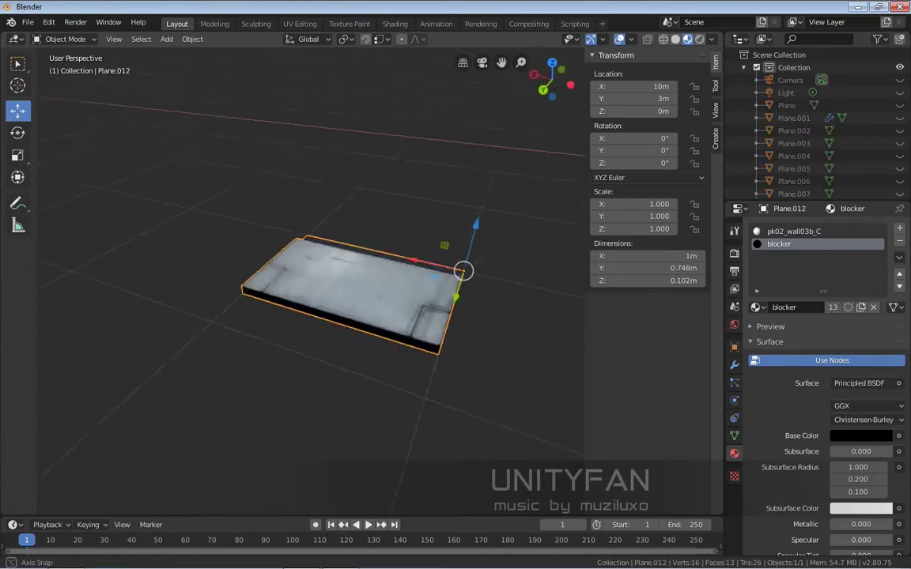
key("Tab")
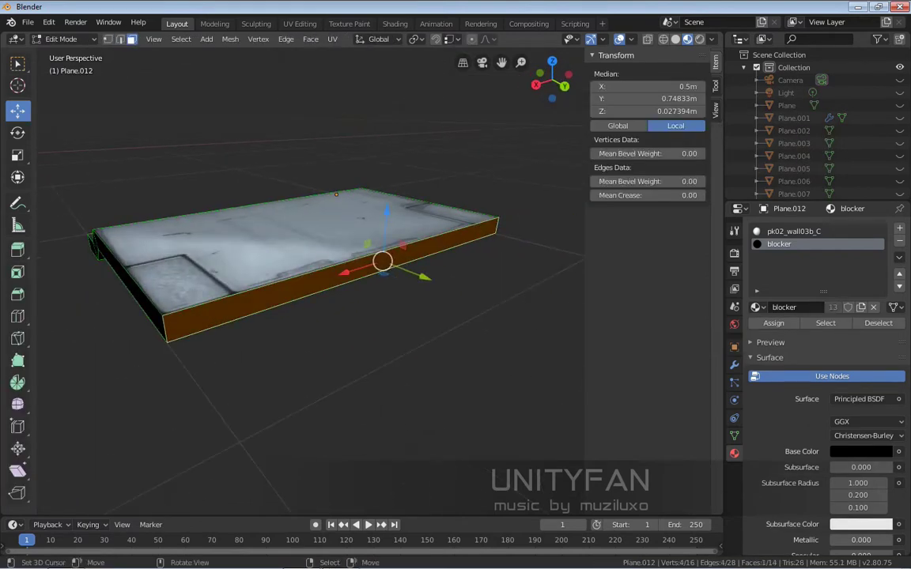
key("Tab")
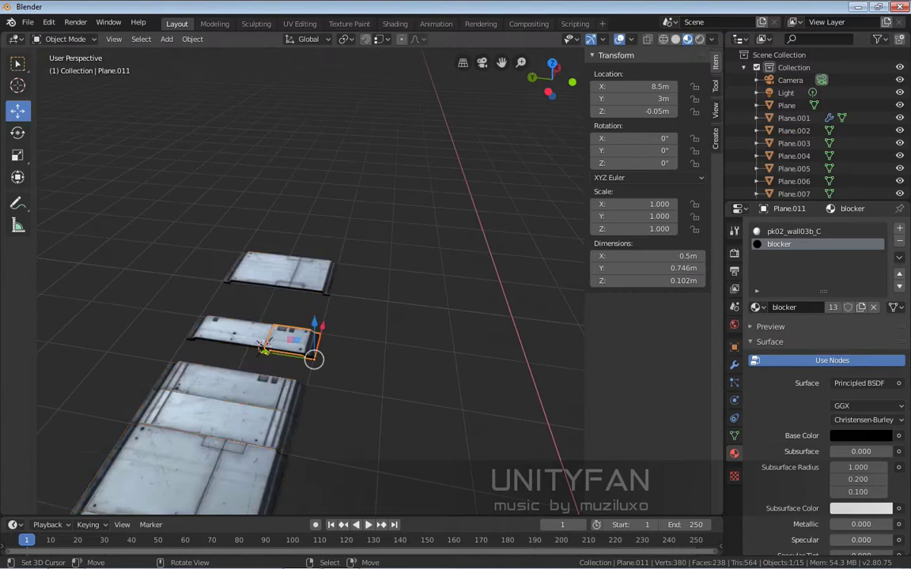
Step: Move the plate piece into place and duplicate the curved panel Plane.001
key("g")
middle_click_drag(356, 316, 445, 128)
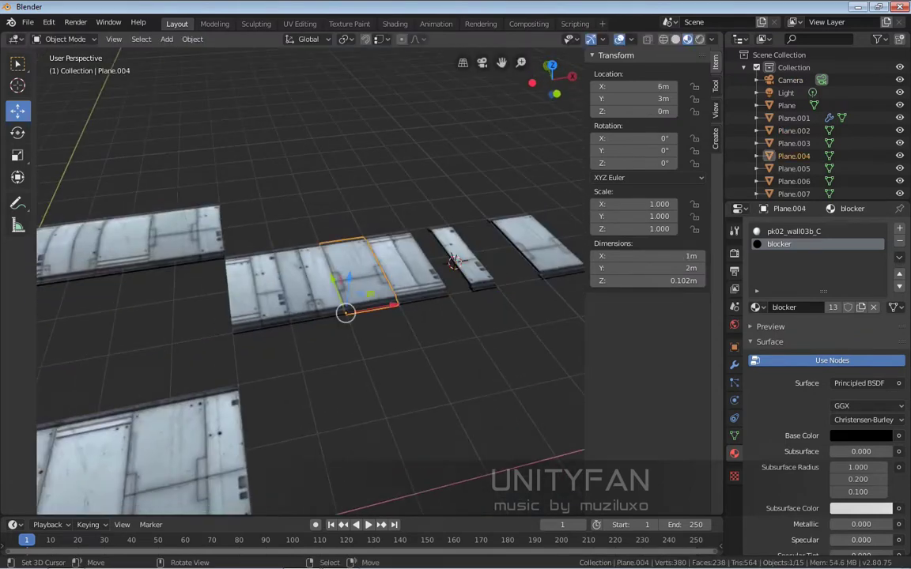
middle_click_drag(316, 316, 379, 261)
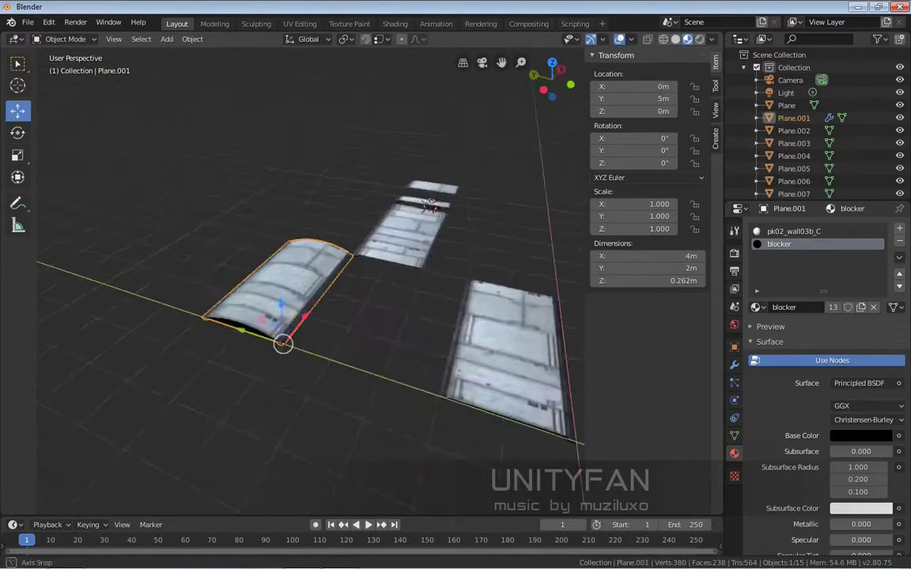
key("shift+d")
left_click(316, 346)
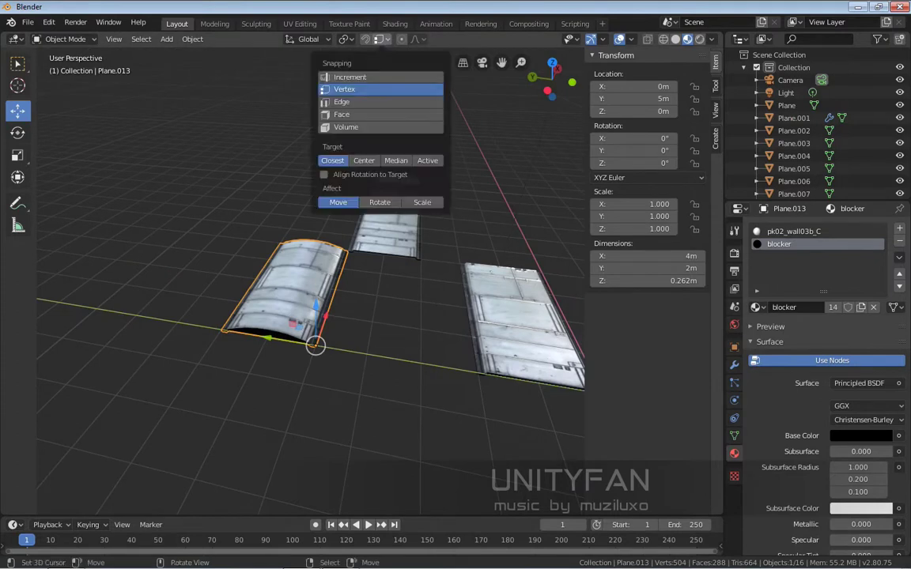
middle_click_drag(313, 320, 519, 330)
Step: Cut a new edge loop across the original curved panel
left_click(269, 292)
key("KP_Decimal")
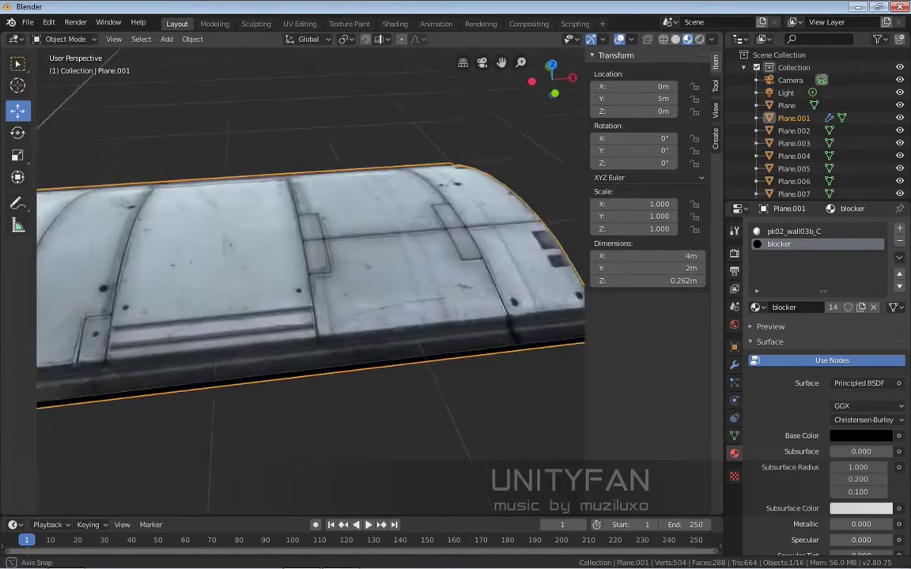
key("Tab")
key("w")
key("alt+a")
mouse_move(316, 317)
middle_mouse_down()
mouse_move(363, 269)
mouse_move(364, 285)
middle_mouse_up()
left_click(395, 277)
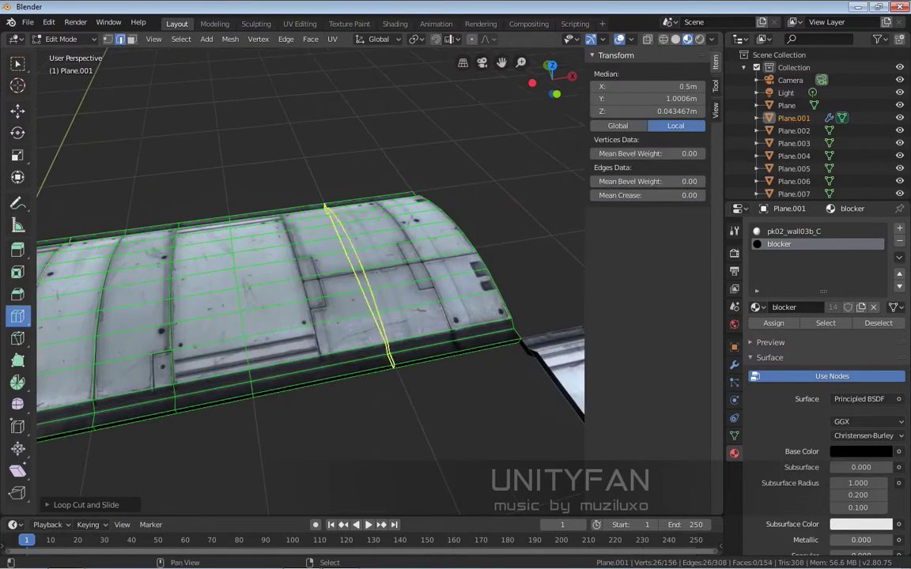
Step: Dissolve the extra edges and put the 3D cursor on the selected vertex
key("w")
middle_click_drag(317, 317, 348, 300)
left_click(269, 328)
middle_click_drag(273, 328, 316, 301)
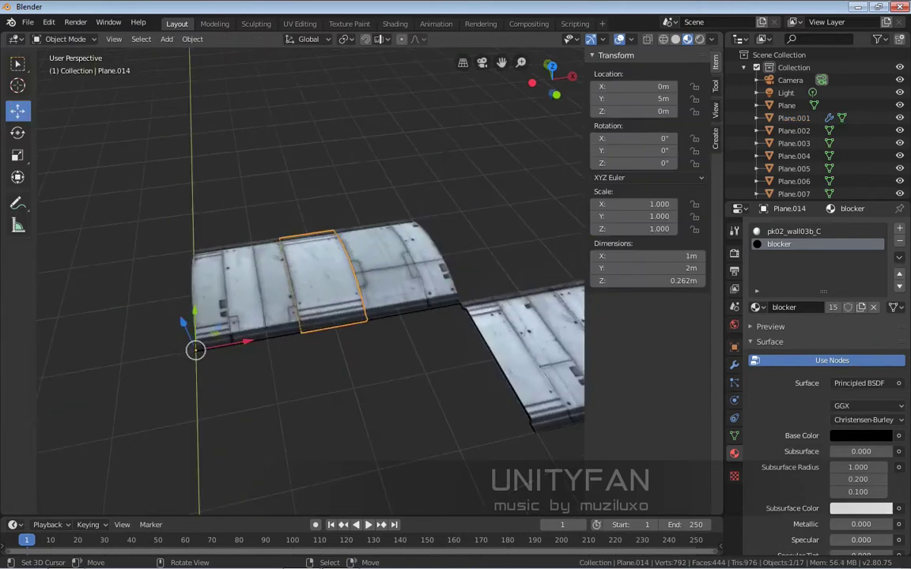
key("2")
key("Tab")
Step: Set the curved slice's origin and tidy the triangulation of its side faces
left_click(192, 39)
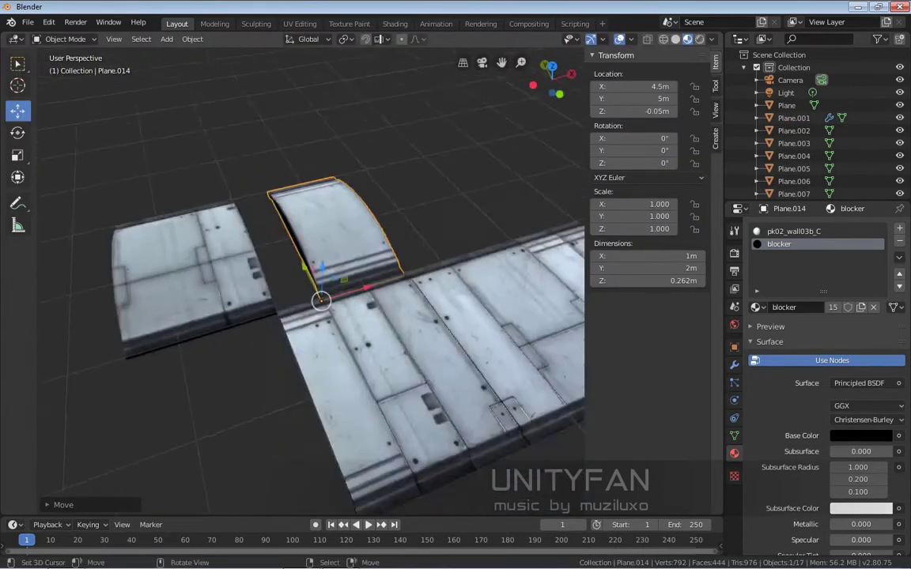
middle_click_drag(356, 316, 238, 301)
scroll(316, 300, "up", 5)
key("Tab")
middle_click_drag(355, 316, 237, 308)
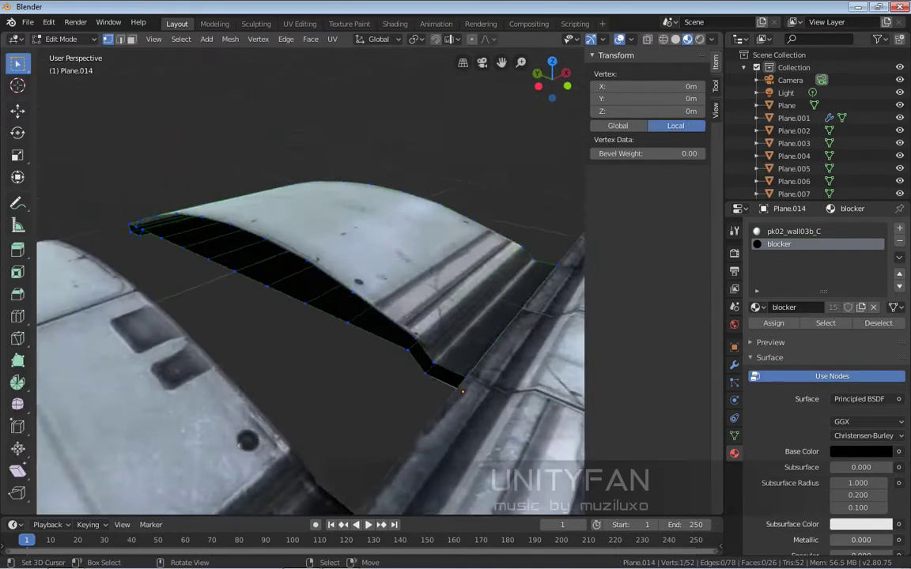
left_click(395, 296)
key("ctrl+f")
left_click(272, 388)
middle_click_drag(273, 389, 443, 340)
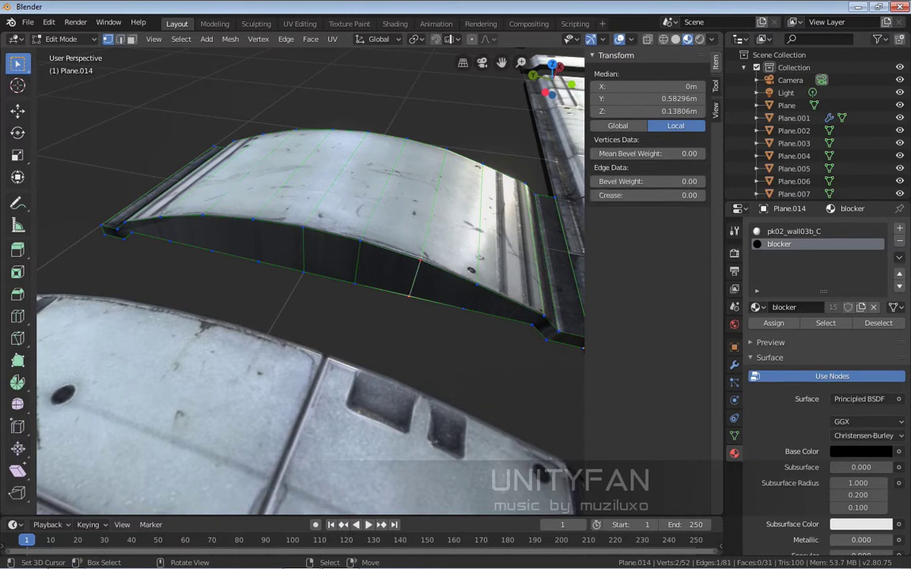
Step: Join vertices across the slice's side face with new edges
middle_click_drag(356, 316, 261, 308)
middle_click_drag(317, 316, 222, 304)
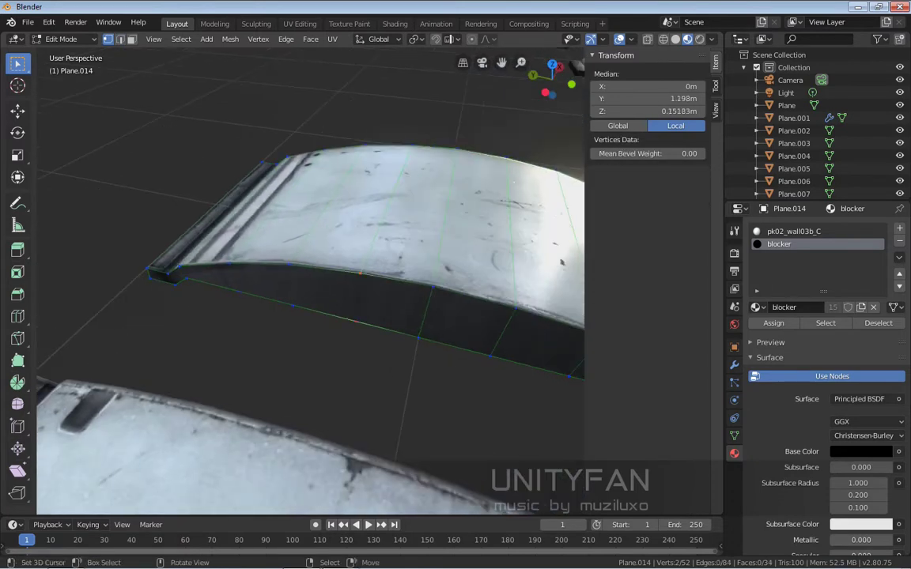
middle_click_drag(356, 316, 300, 308)
mouse_move(356, 316)
middle_mouse_down()
mouse_move(237, 300)
mouse_move(174, 316)
middle_mouse_up()
key("ctrl+z")
middle_click_drag(356, 316, 197, 284)
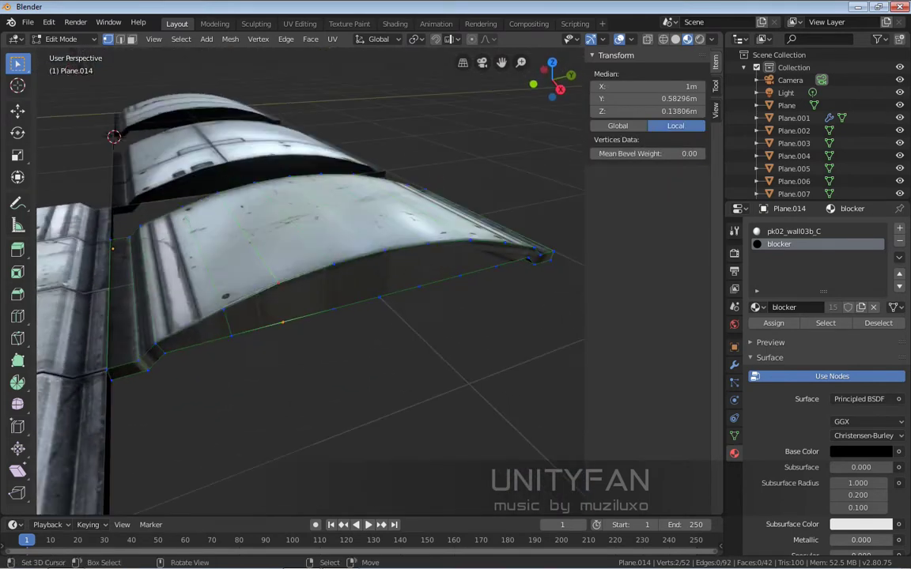
key("ctrl+z")
middle_click_drag(317, 300, 221, 276)
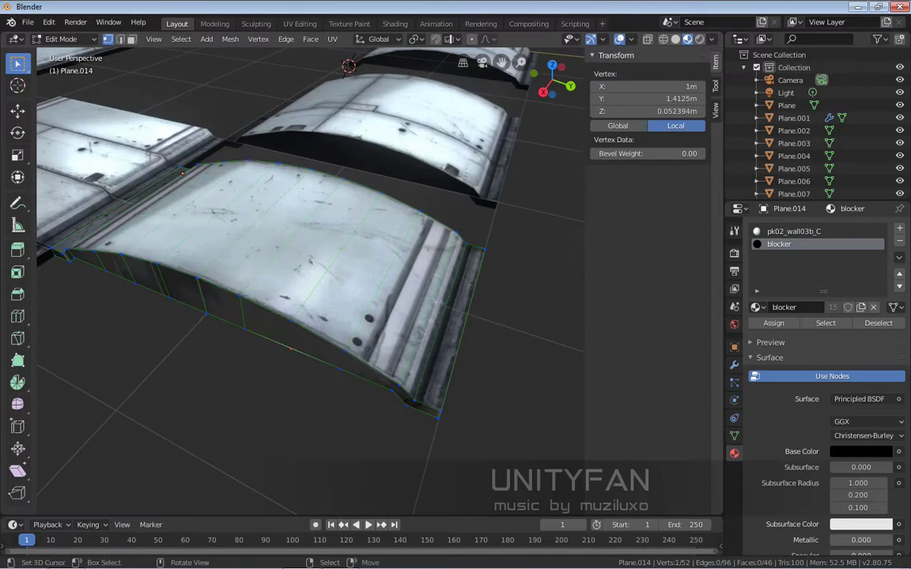
key("j")
mouse_move(316, 301)
middle_mouse_down()
mouse_move(253, 285)
mouse_move(332, 316)
middle_mouse_up()
key("a")
key("Tab")
Step: Dissolve the extra edges on the original curved panel
left_click(427, 264)
key("Tab")
left_click(372, 348)
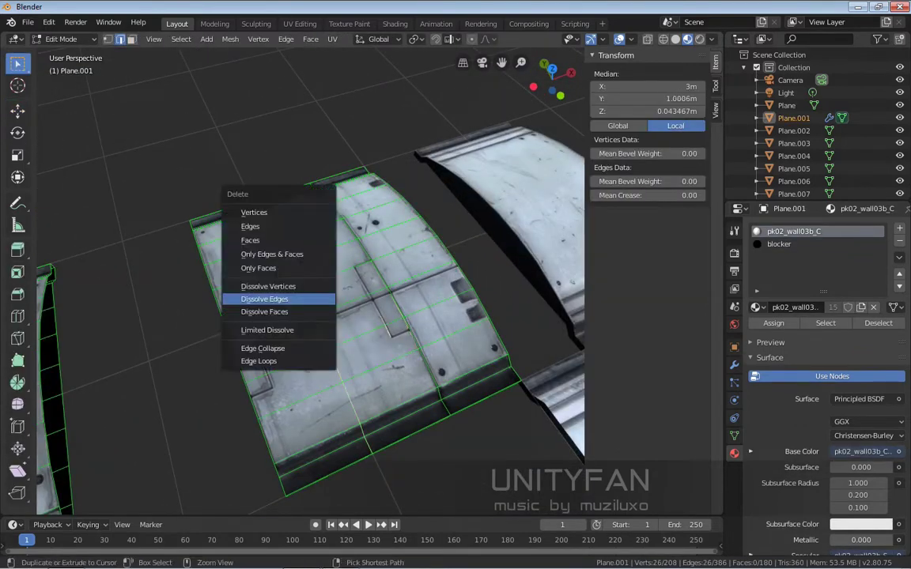
left_click(265, 299)
middle_click_drag(265, 299, 237, 300)
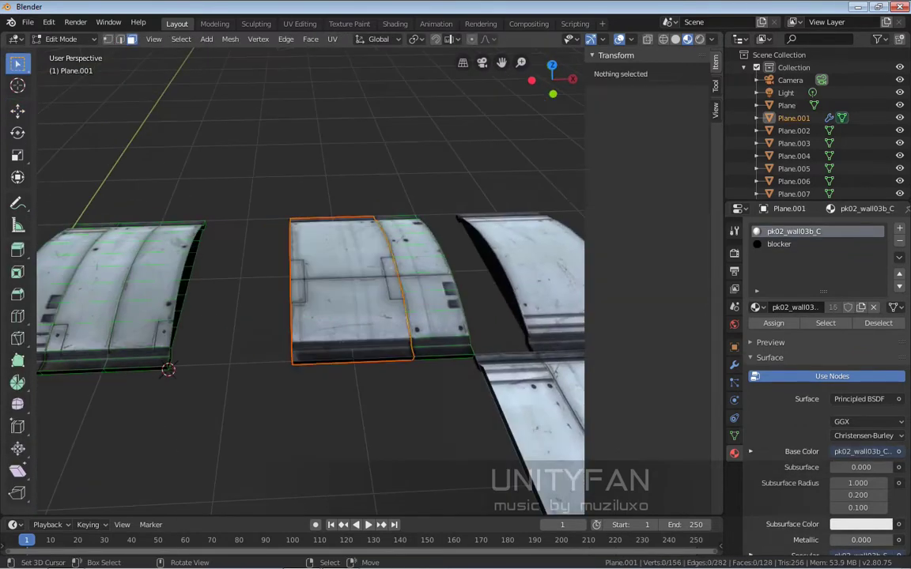
middle_click_drag(316, 301, 340, 304)
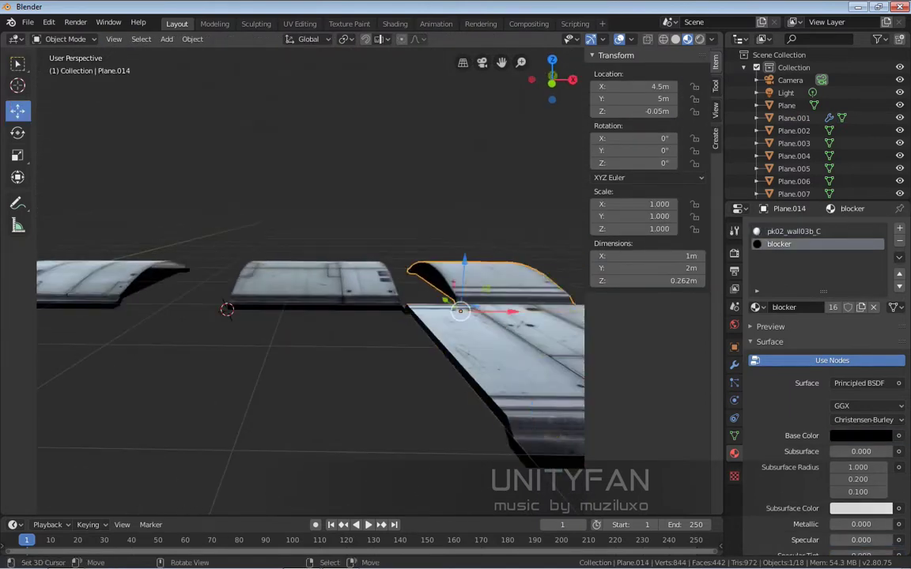
middle_click_drag(316, 355, 332, 396)
Step: Select the curved panel and separated slice, then edit another panel piece
left_click(87, 277)
left_click(474, 284)
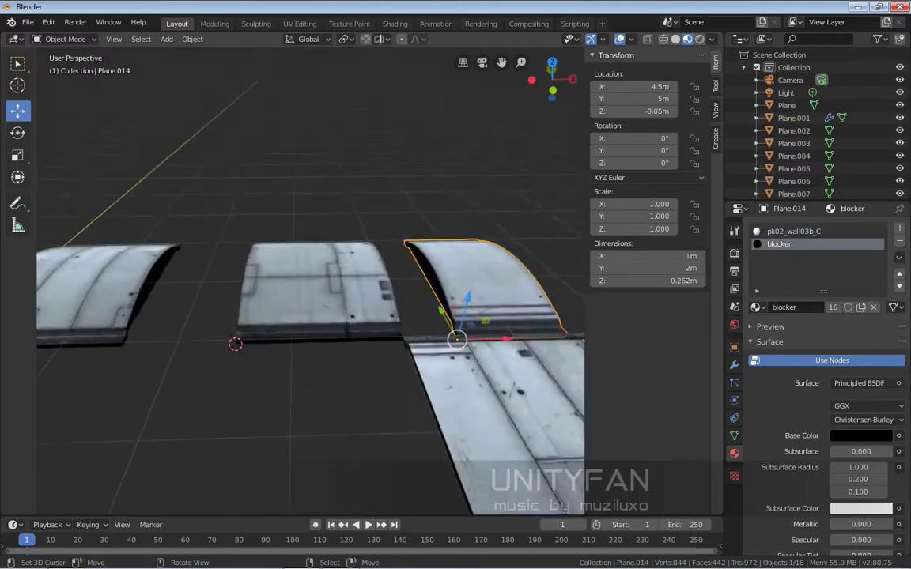
middle_click_drag(459, 332, 475, 316)
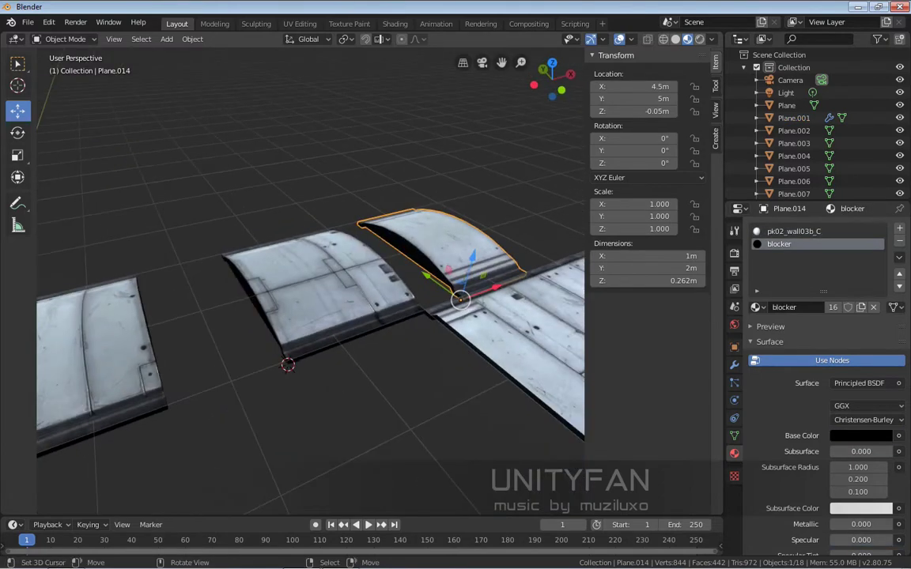
key("Tab")
key("Tab")
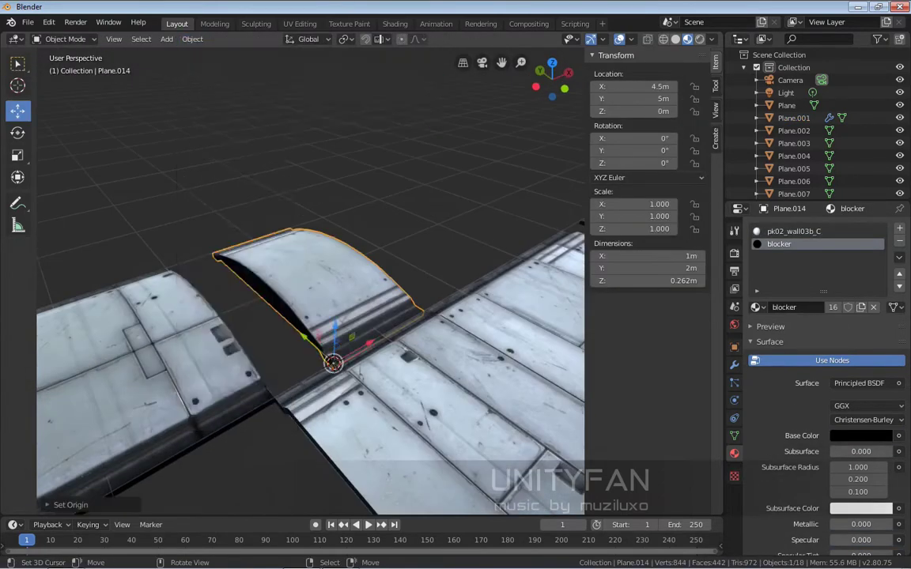
middle_click_drag(317, 316, 355, 300)
left_click(356, 269)
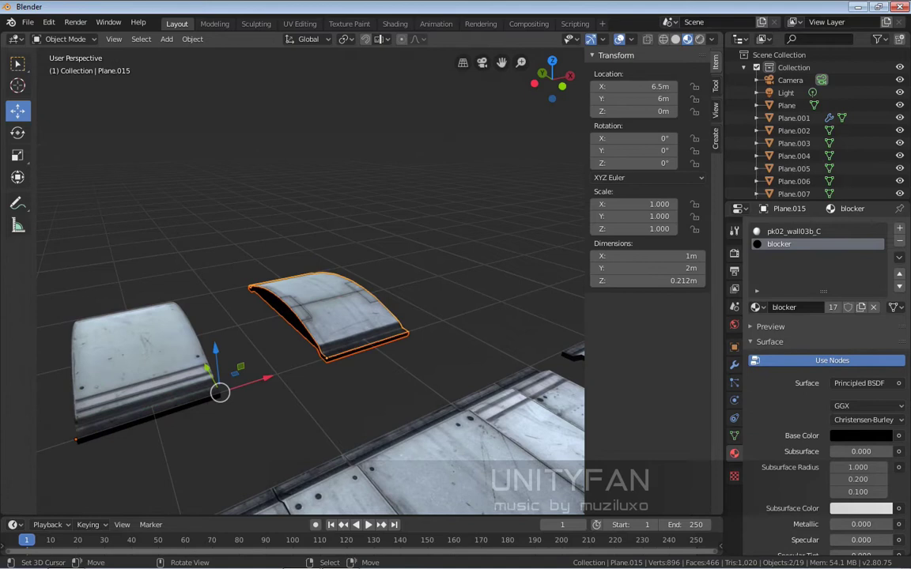
Step: Merge Plane.015's 26 duplicate vertices by distance, then edit Plane.019's mesh
key("Tab")
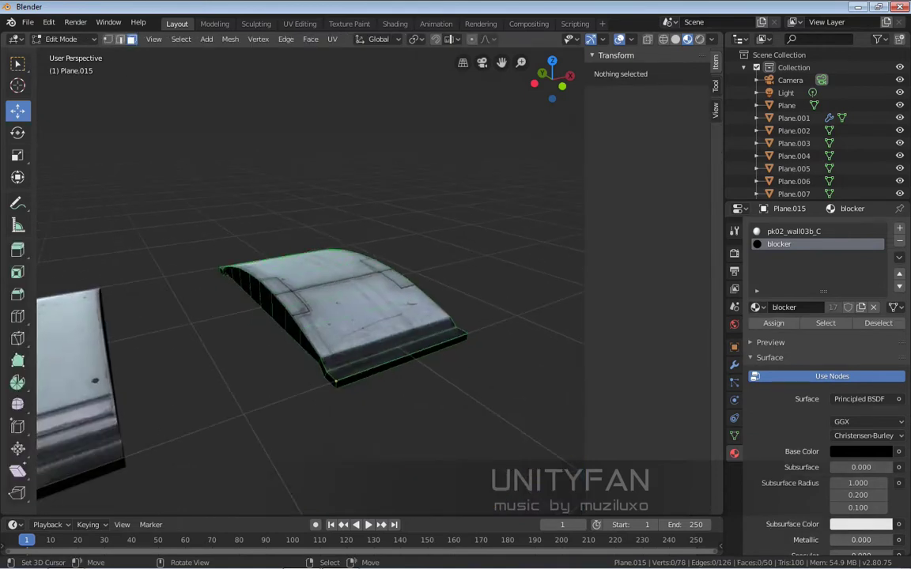
left_click(258, 39)
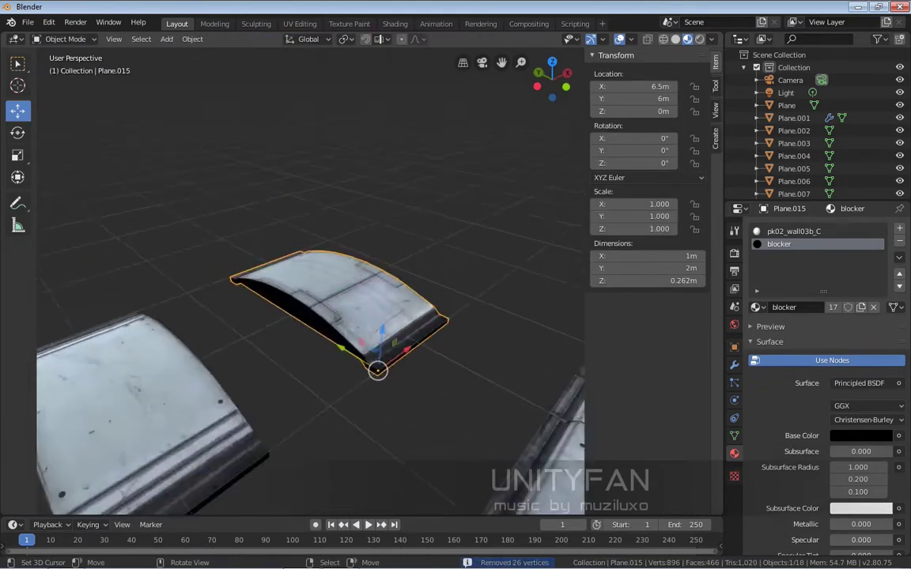
key("Tab")
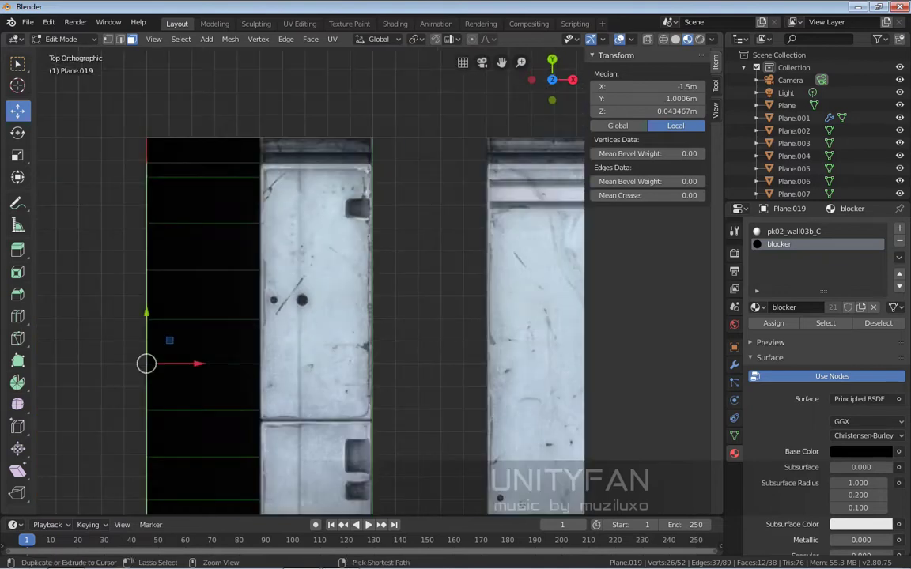
Step: Merge the narrow panel Plane.016's duplicate vertices by distance
key("Tab")
middle_click_drag(356, 316, 440, 292)
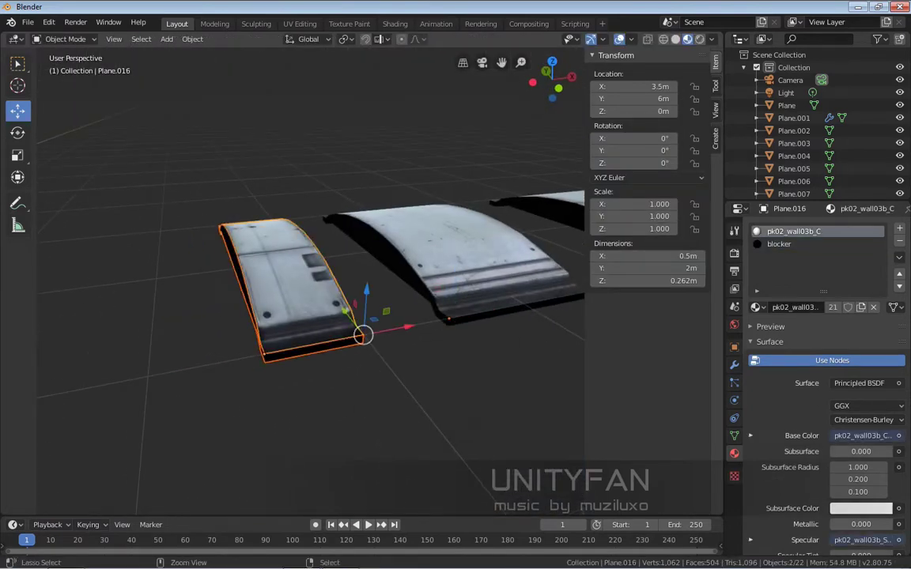
key("Tab")
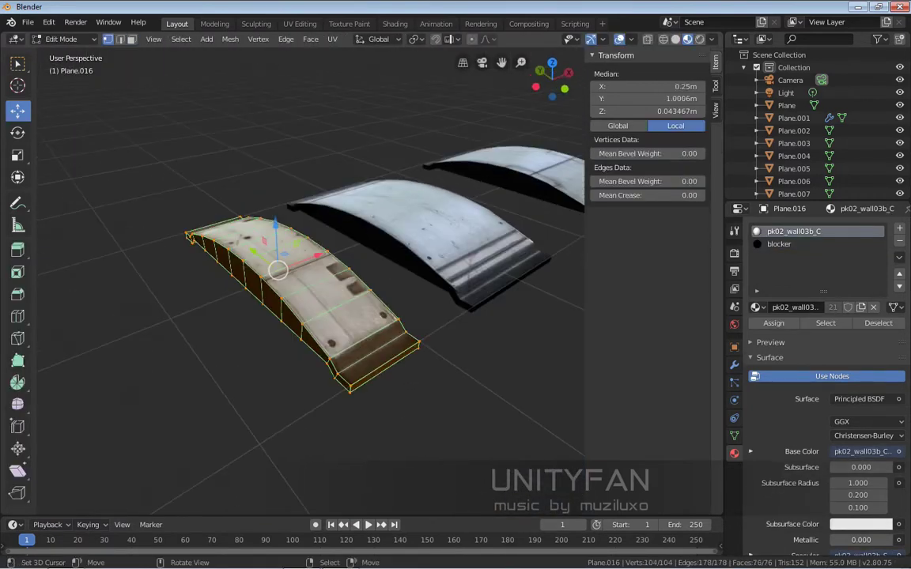
left_click(259, 39)
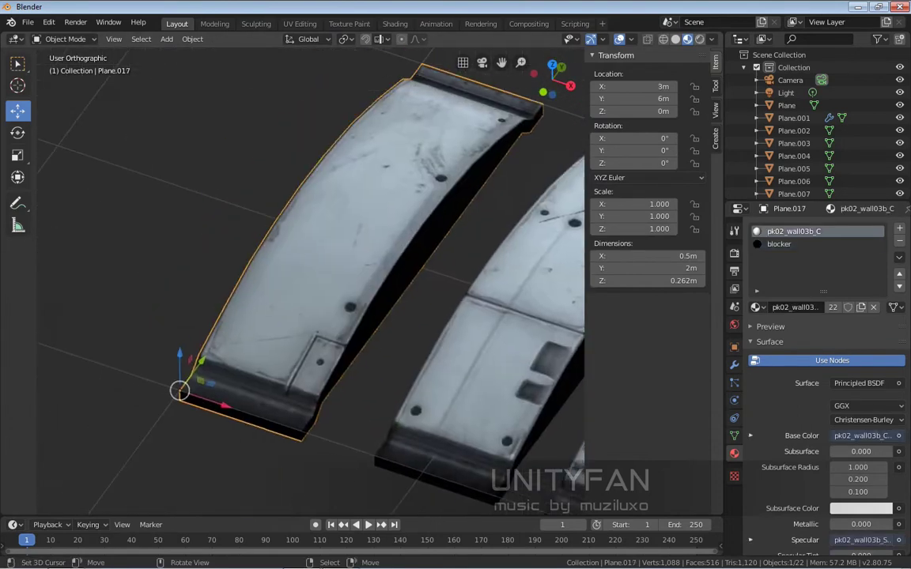
Step: Merge Plane.017's vertices by distance, duplicate it, and move its origin to its edge
key("Tab")
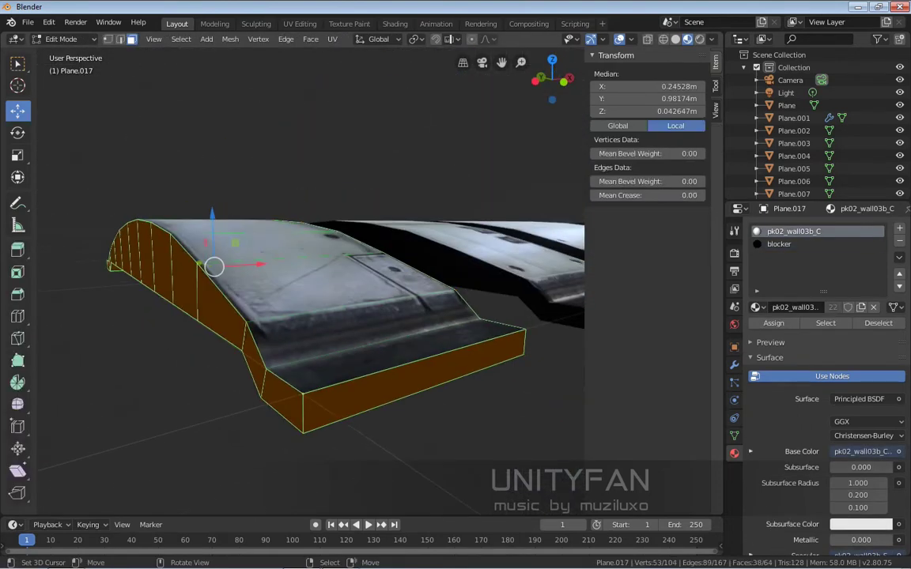
key("a")
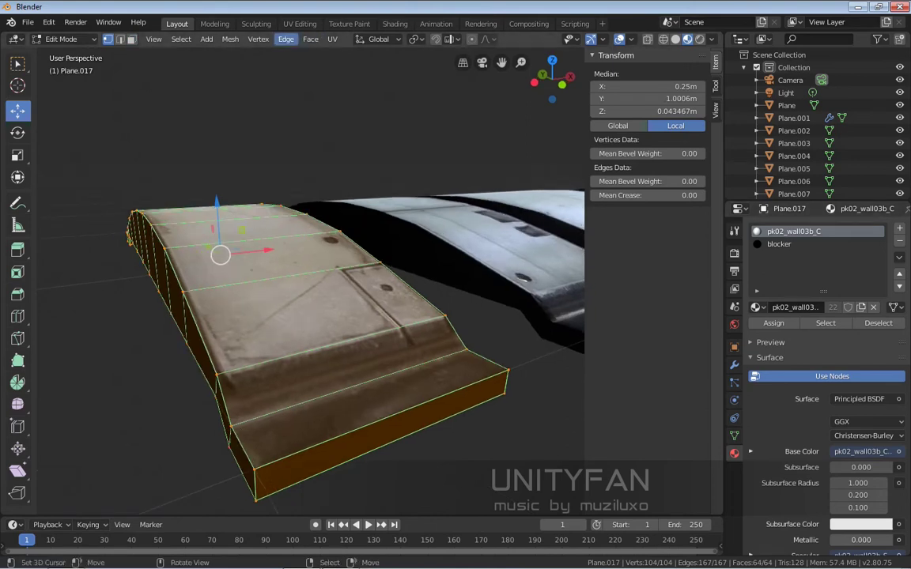
left_click(258, 39)
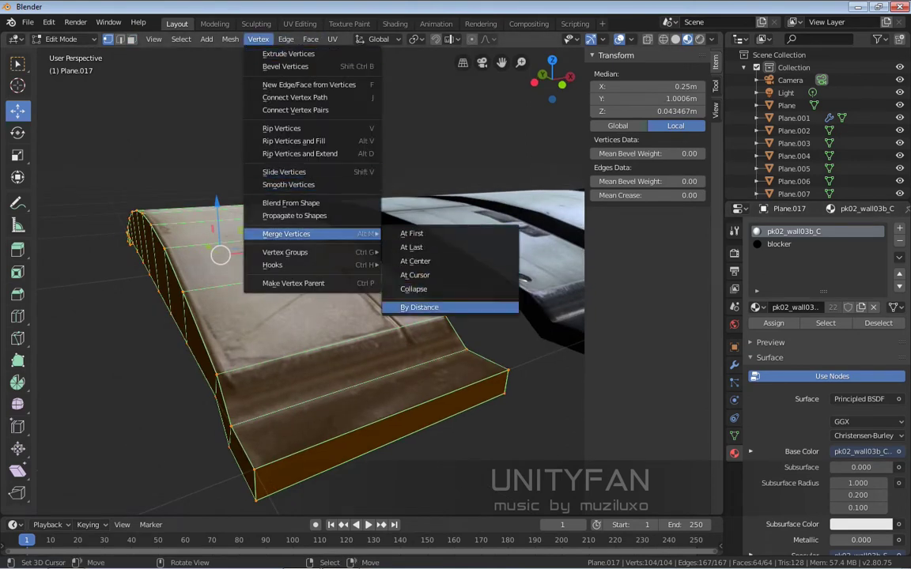
left_click(419, 307)
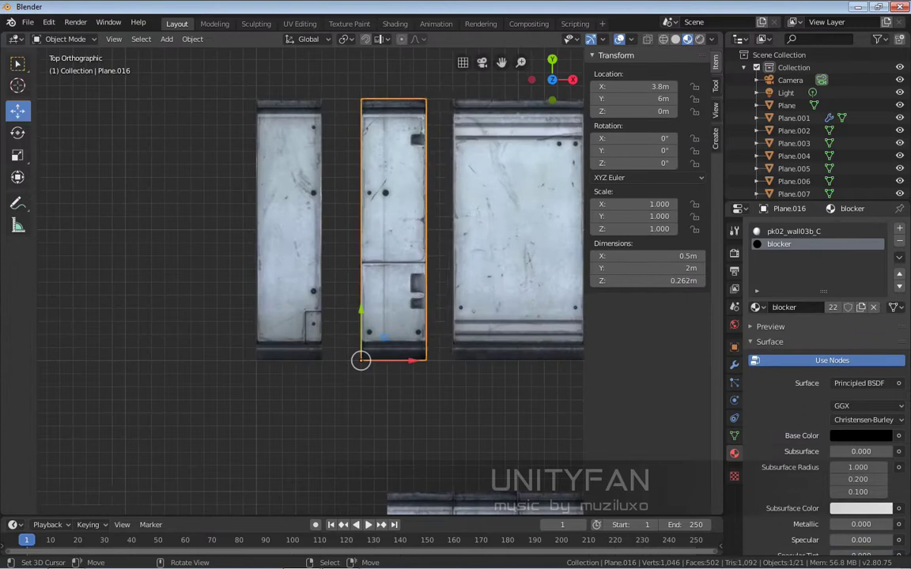
key("shift+d")
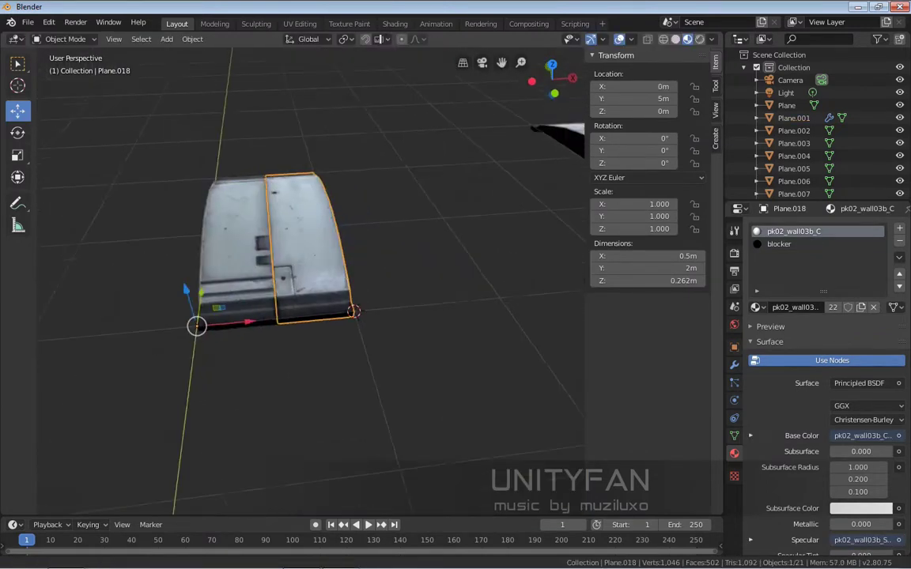
left_click(348, 92)
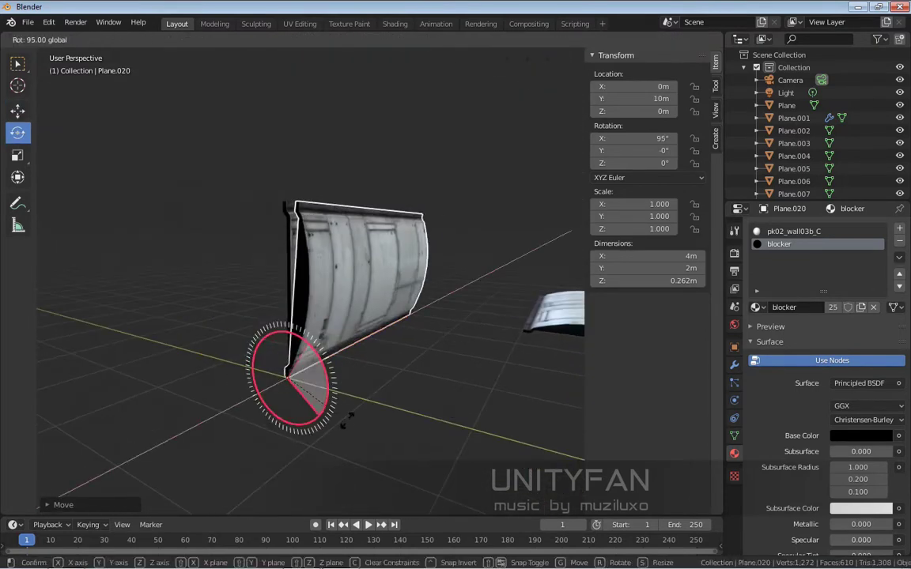
Step: Duplicate the upright wall panel, stacking the copy 4 m higher and 2 m left
key("shift+d")
type("z4")
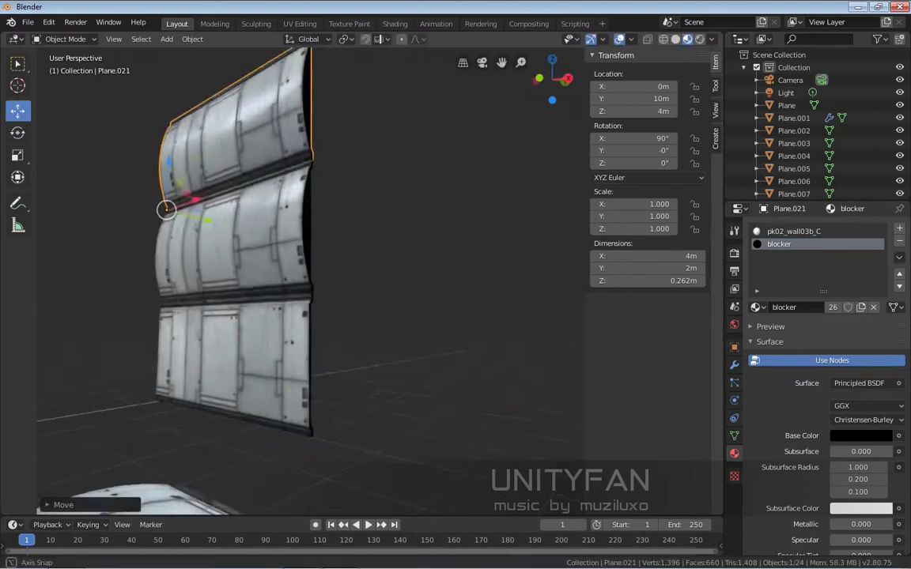
key("Return")
type("gx")
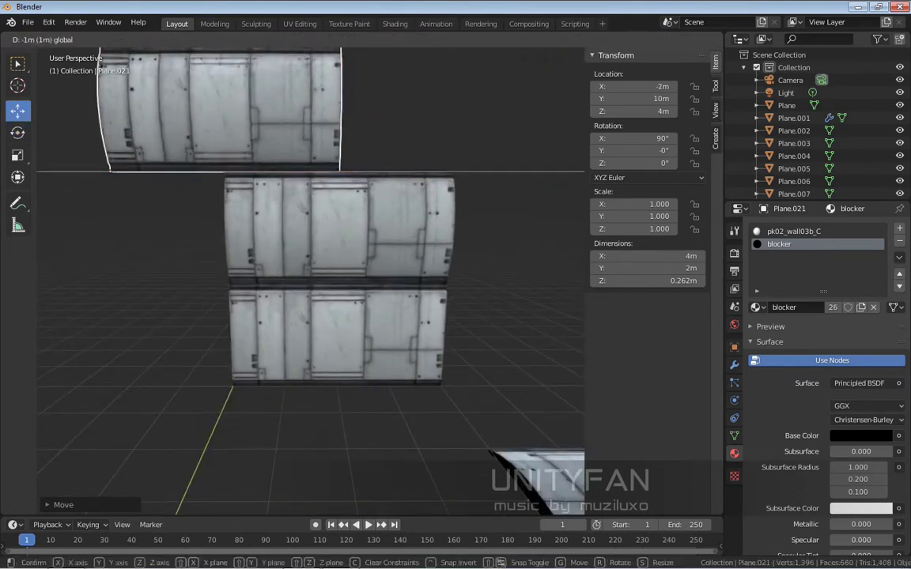
type("-2")
key("Return")
Step: Duplicate the curved floor panel, stand it upright at 90°, and lift it into the wall
mouse_move(316, 237)
middle_mouse_down()
mouse_move(356, 364)
mouse_move(365, 132)
middle_mouse_up()
left_click(356, 363)
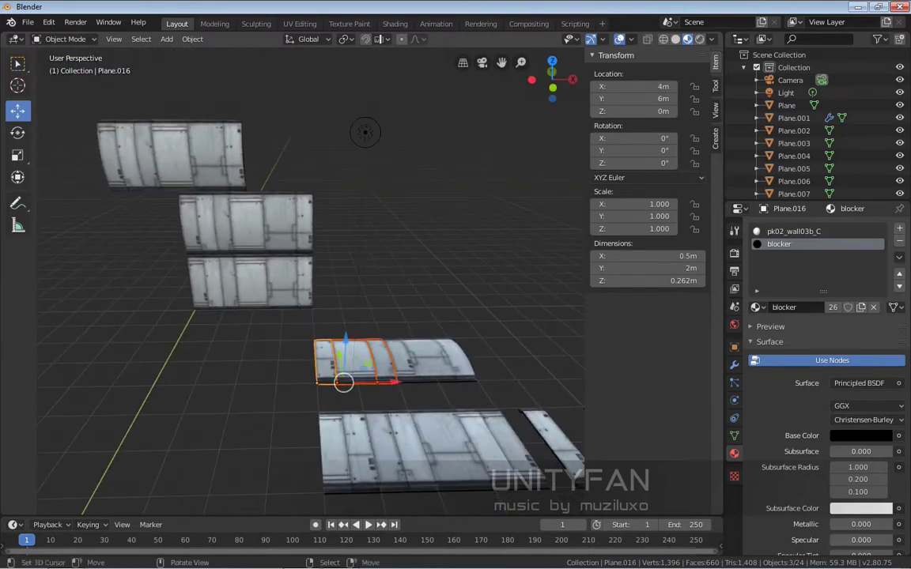
key("Return")
middle_click_drag(316, 277, 380, 316)
left_click(17, 132)
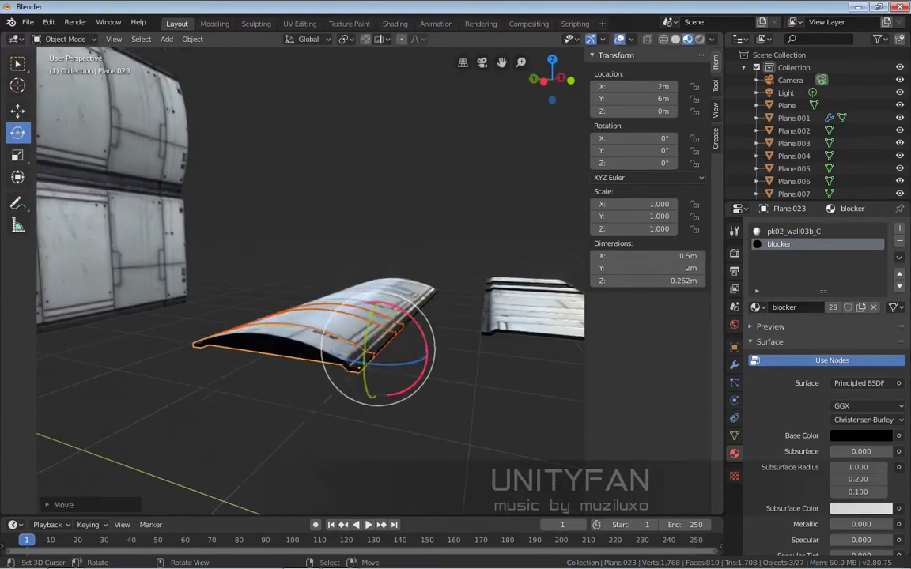
left_click_drag(428, 403, 419, 395)
middle_click_drag(419, 396, 356, 332)
left_click(18, 110)
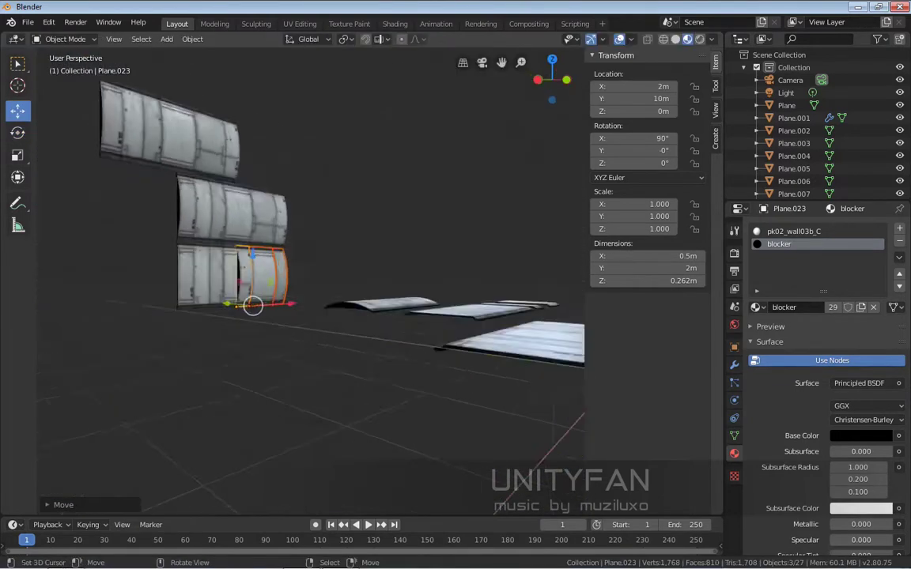
left_click_drag(335, 261, 335, 198)
key("Return")
mouse_move(356, 316)
middle_mouse_down()
mouse_move(411, 237)
mouse_move(379, 261)
middle_mouse_up()
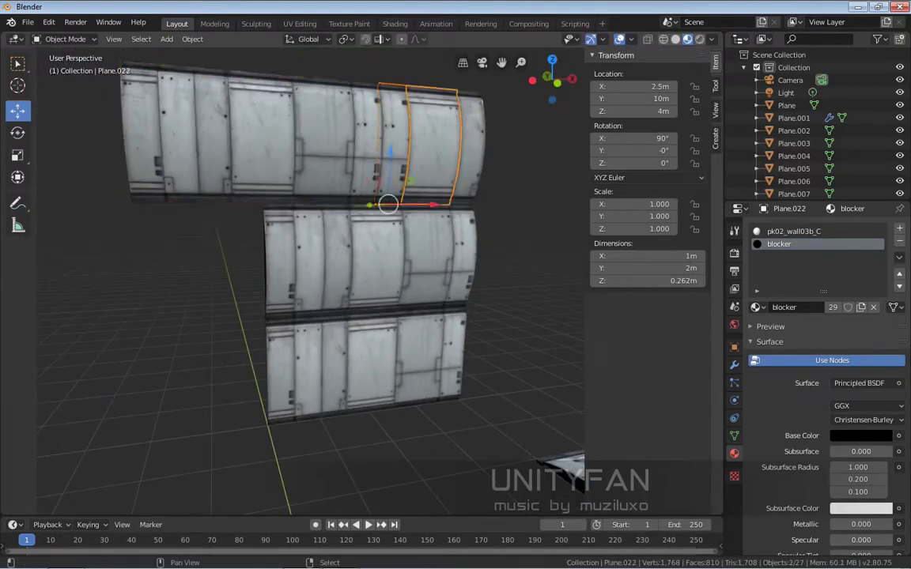
Step: Copy the narrow top-row panel and slide it right to close the gap, viewed from the front
key("shift+d")
left_click(554, 487)
left_click(553, 486)
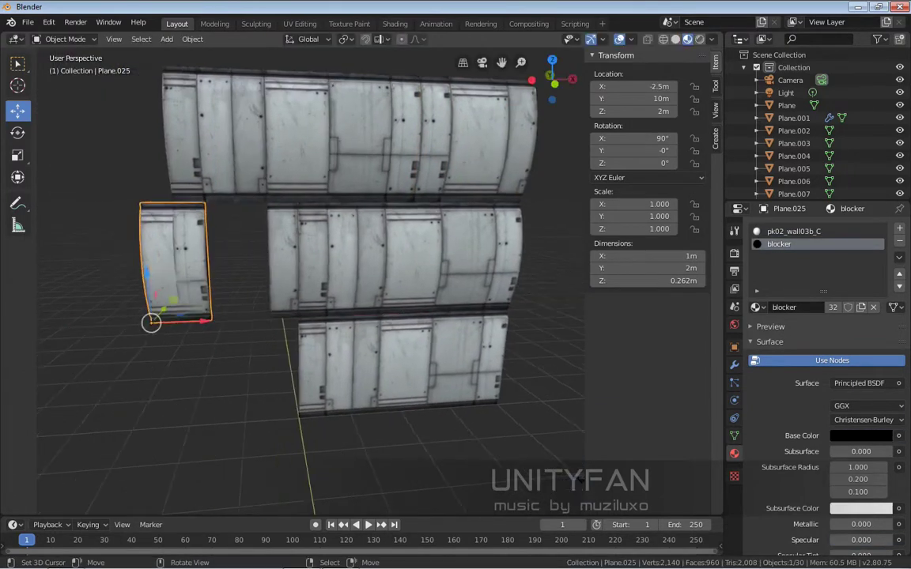
key("KP_1")
key("z")
scroll(194, 253, "up", 3)
left_click_drag(79, 237, 141, 237)
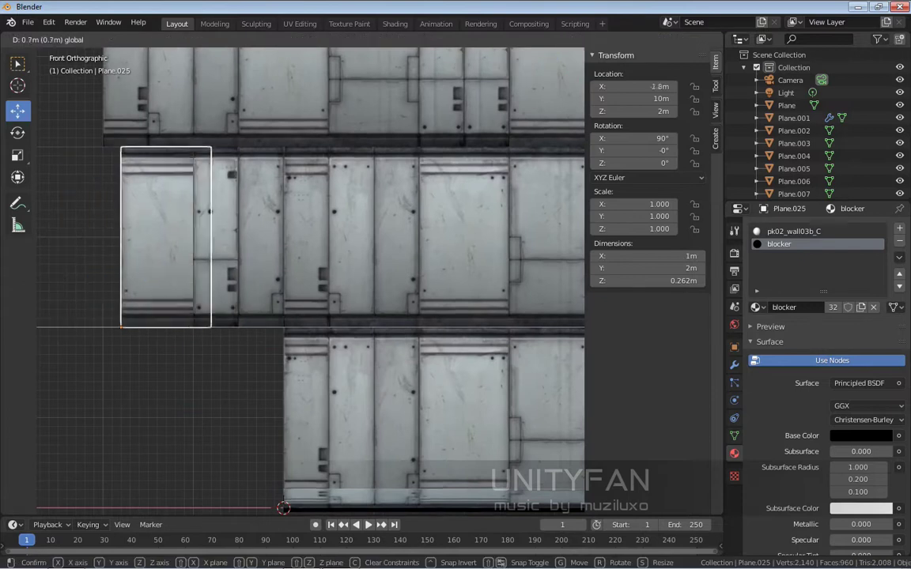
middle_click_drag(154, 327, 348, 272)
Step: Duplicate a narrow flat floor piece and rotate it 90° on X to stand upright
left_click(306, 386)
middle_click_drag(305, 386, 372, 348)
left_click(427, 355)
middle_click_drag(427, 356, 442, 340)
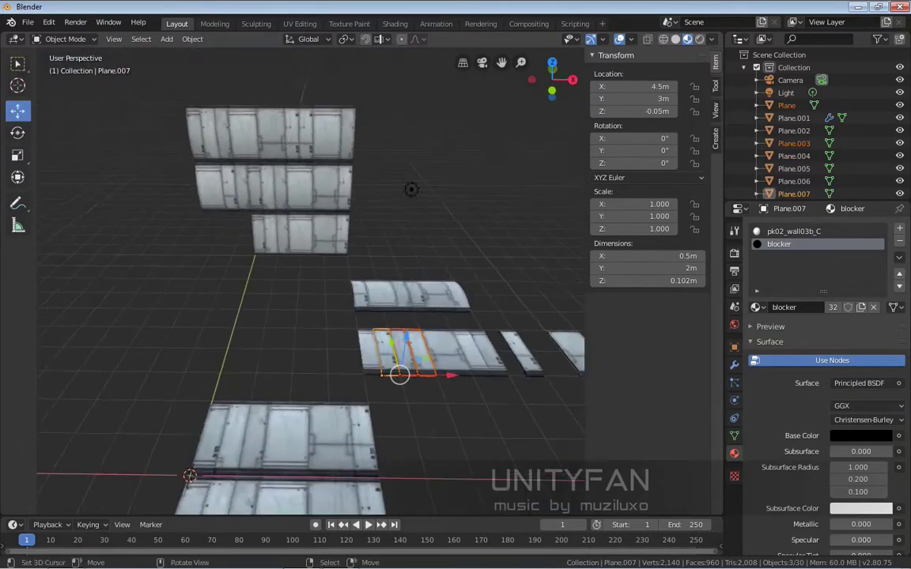
left_click(425, 214)
middle_click_drag(406, 372, 286, 349)
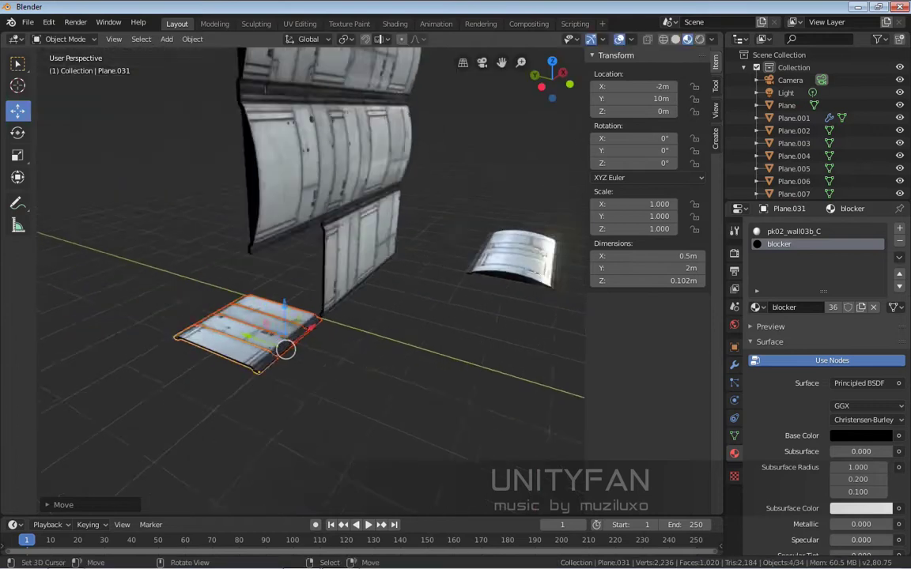
key("shift+space")
key("r")
left_click_drag(329, 417, 346, 447)
Step: Check the narrow wall panels, then add a new plane on the floor
mouse_move(269, 396)
middle_mouse_down()
mouse_move(261, 301)
mouse_move(332, 316)
mouse_move(464, 131)
mouse_move(395, 237)
middle_mouse_up()
left_click(261, 301)
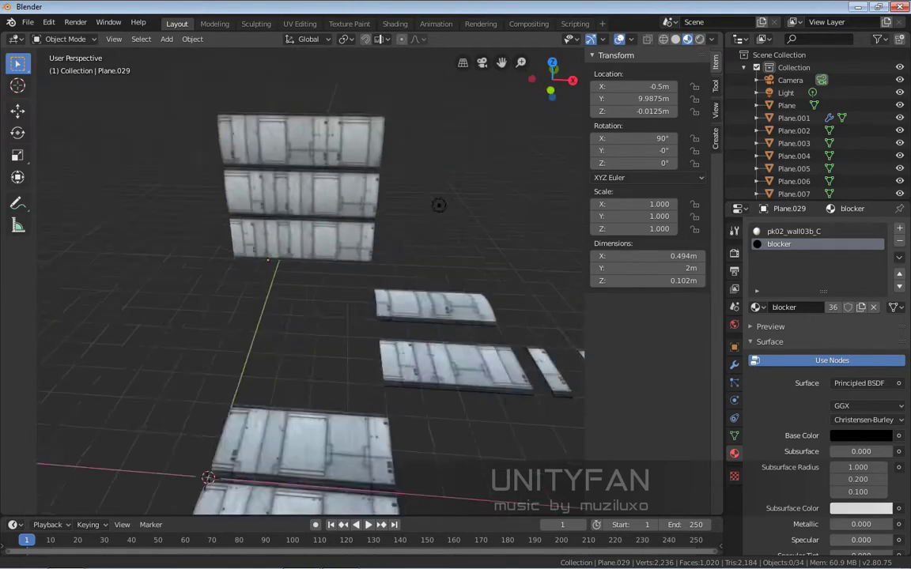
left_click(431, 310)
middle_click_drag(431, 310, 301, 323)
key("shift+a")
Step: Add Plane.032 and position it on the floor
left_click(379, 323)
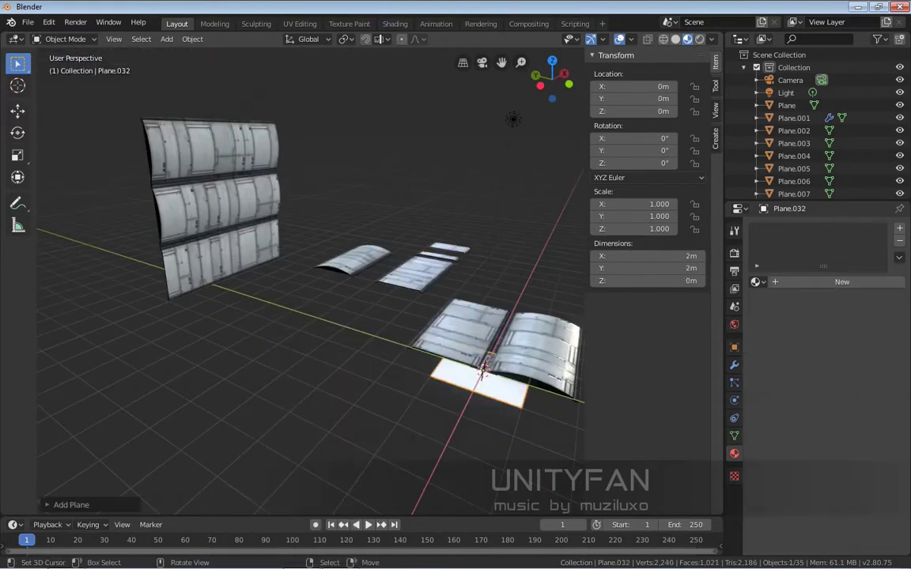
middle_click_drag(396, 317, 332, 300)
left_click(18, 111)
left_click_drag(285, 380, 475, 450)
middle_click_drag(474, 451, 411, 371)
key("Tab")
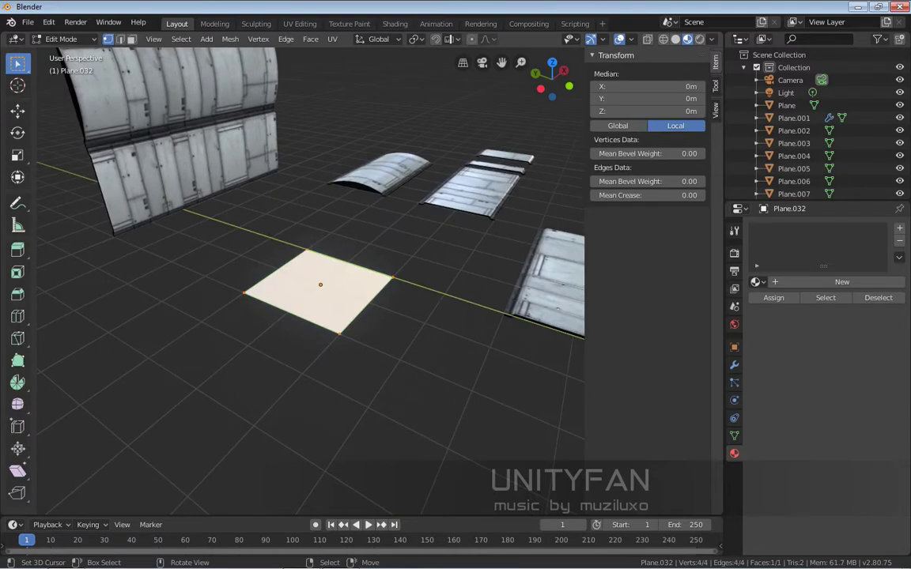
mouse_move(317, 316)
middle_mouse_down()
mouse_move(332, 285)
mouse_move(316, 332)
middle_mouse_up()
key("Tab")
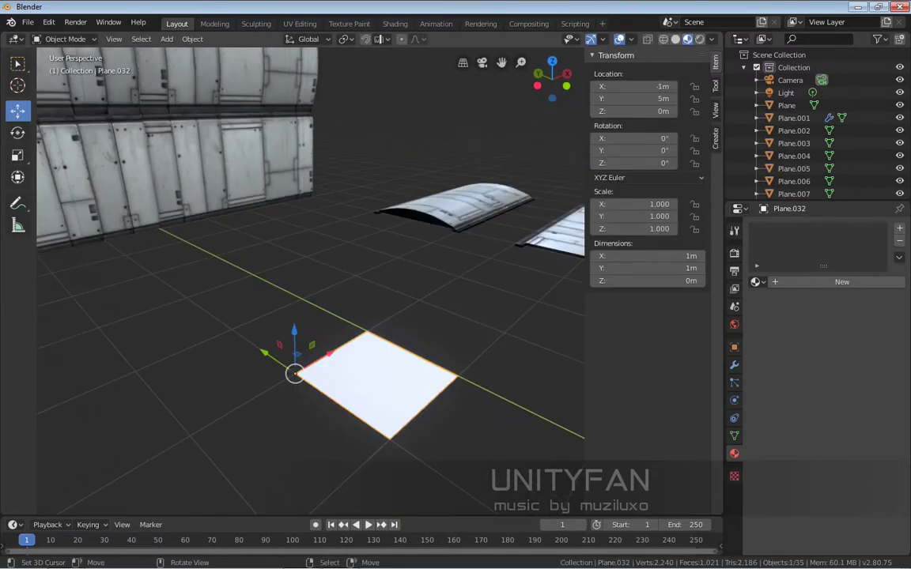
Step: Add Solidify and Bevel modifiers to the plane, with bevel width 0.008 m
left_click(771, 228)
left_click(651, 424)
left_click(772, 228)
left_click(647, 270)
left_click(754, 247)
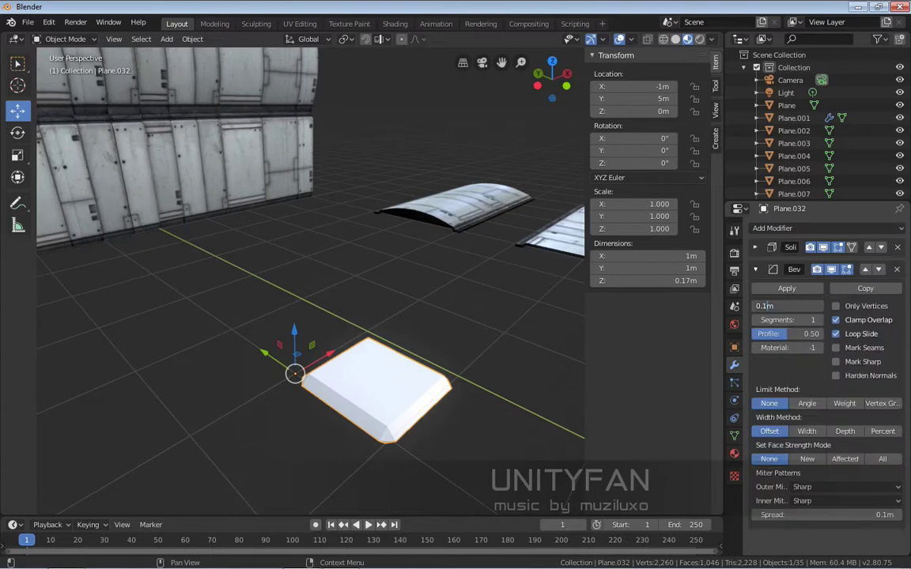
type("008")
key("Return")
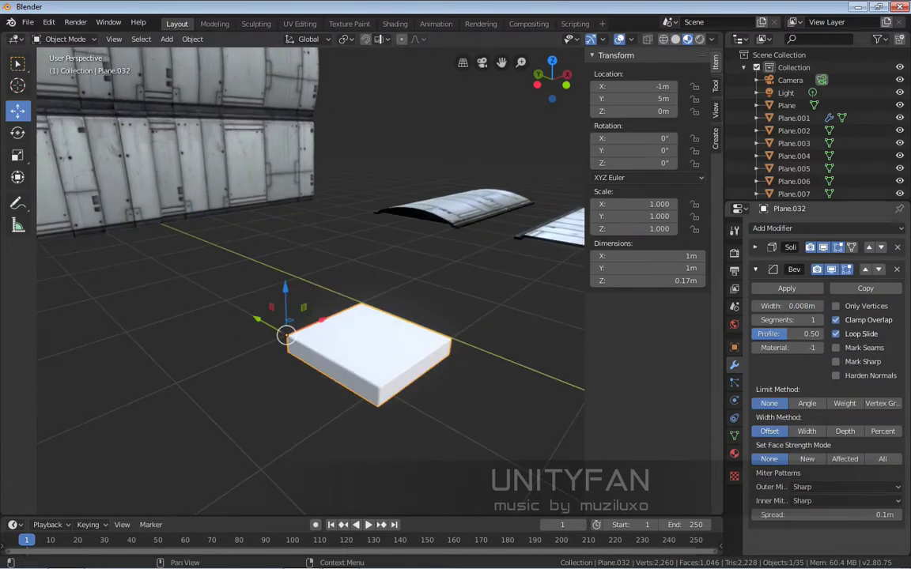
Step: Give the slab a new black material and move it to the wall's foot
left_click(734, 453)
left_click(837, 280)
left_click(861, 410)
left_click_drag(797, 210, 797, 291)
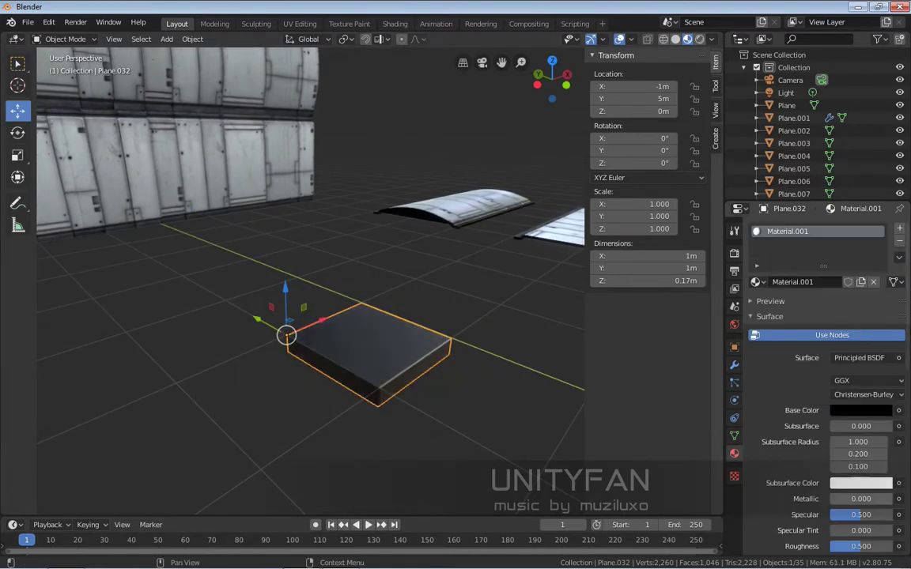
key("g")
key("Return")
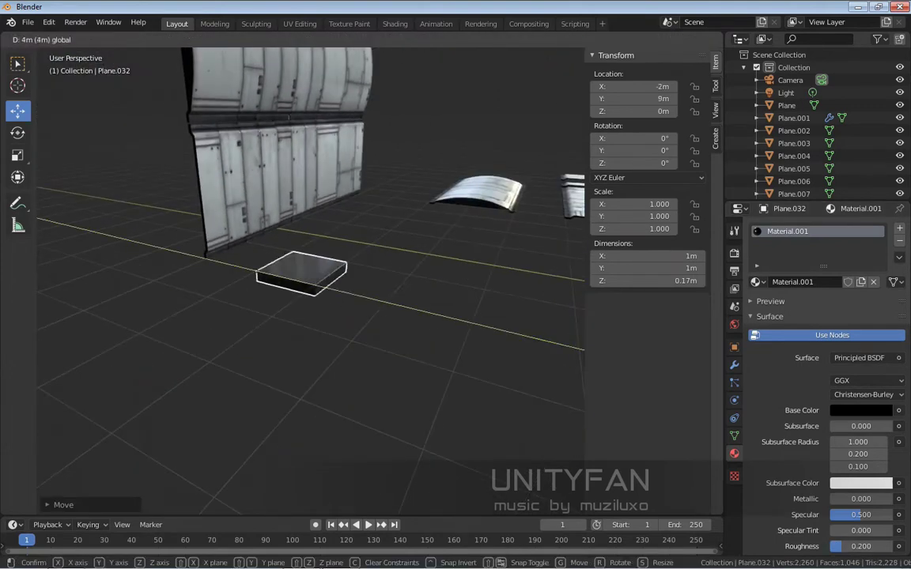
scroll(309, 277, "up", 3)
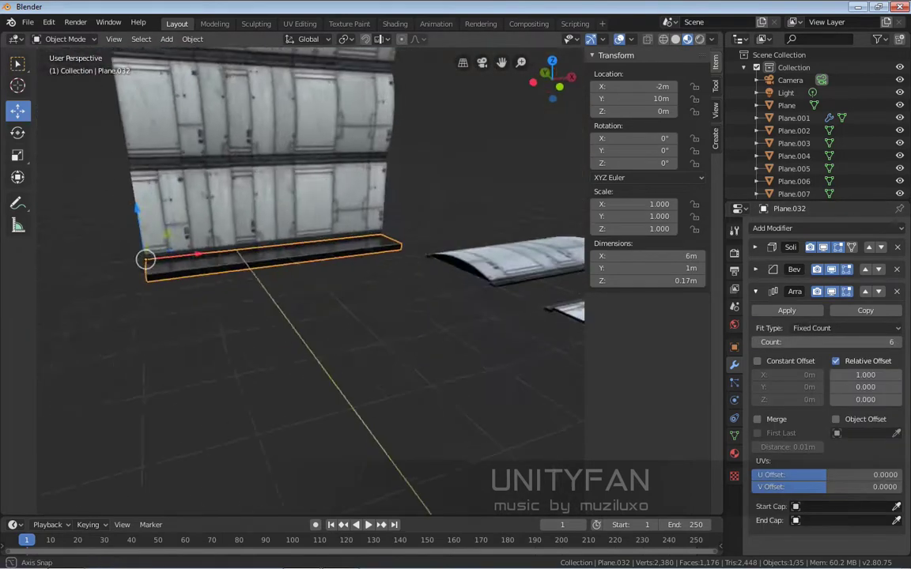
Step: Add a second Array modifier to double the slab's length, then duplicate the light
left_click(826, 228)
left_click(669, 256)
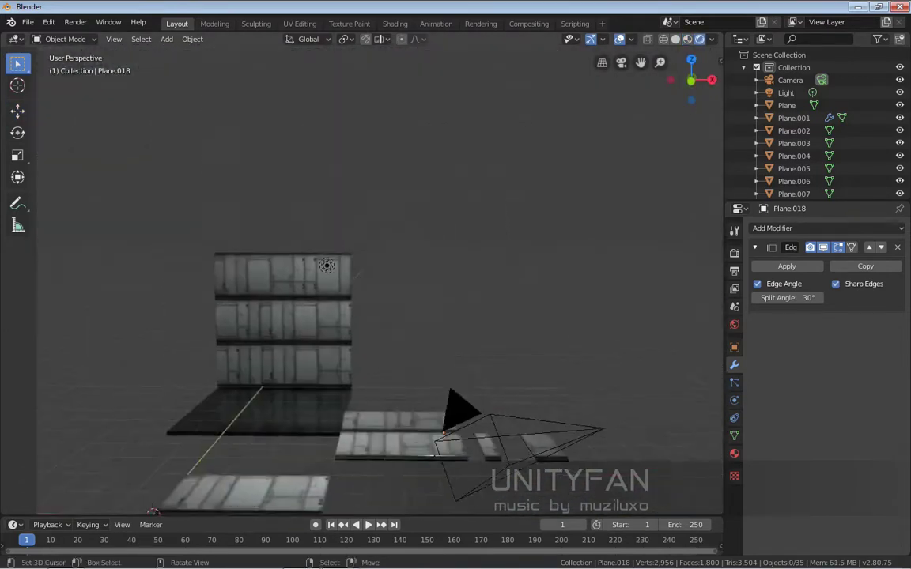
key("shift+d")
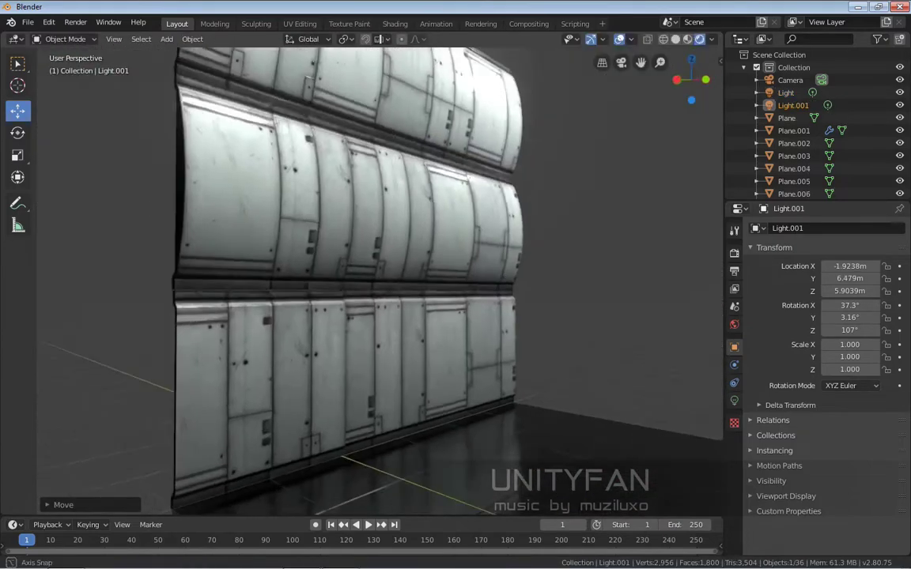
Step: Save the scene, then open sci-fi_assets_ep010.blend to inspect the SciFi_Truck_Collection
left_click(28, 22)
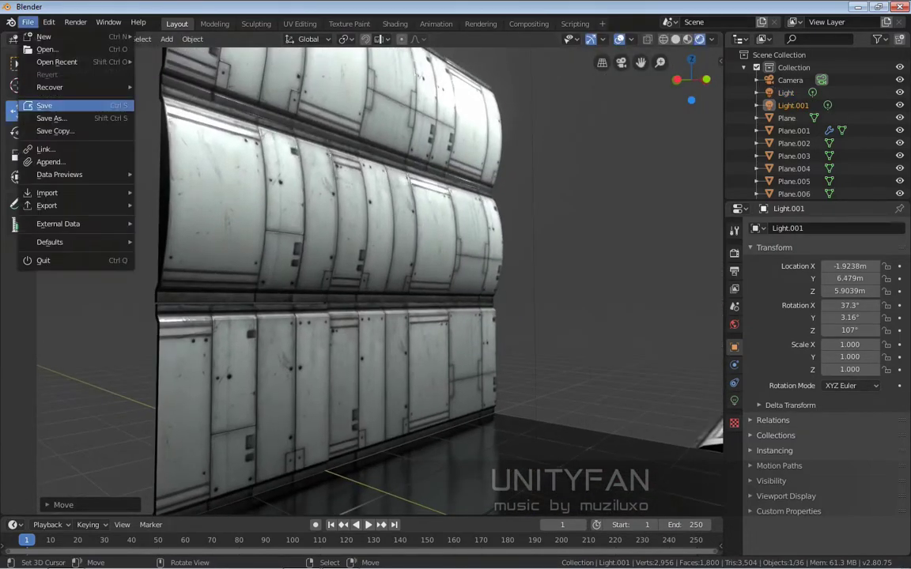
left_click(57, 106)
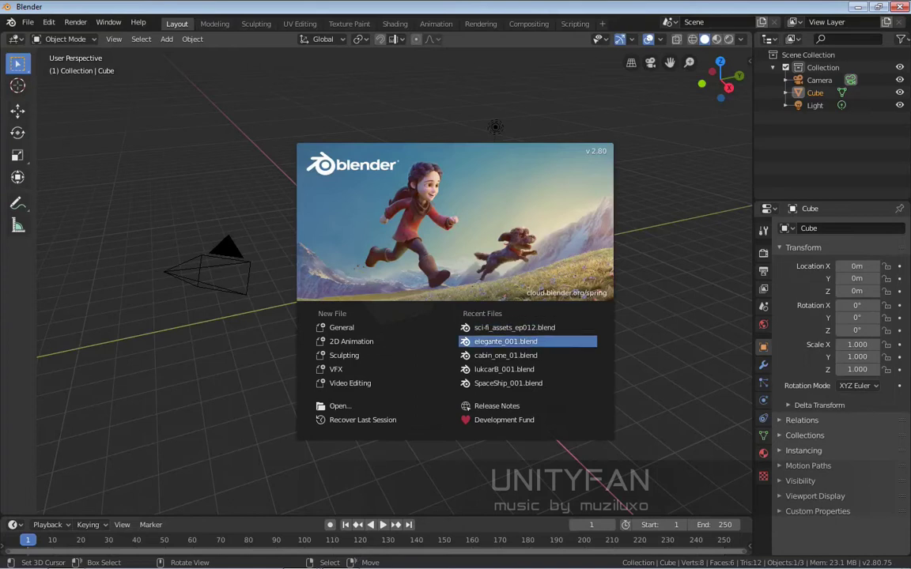
left_click(28, 21)
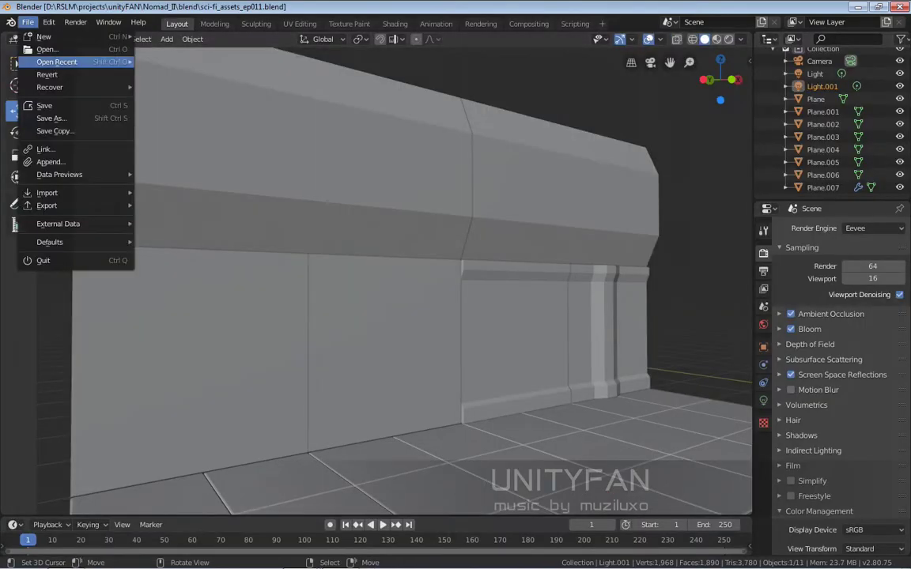
left_click(47, 49)
key("Return")
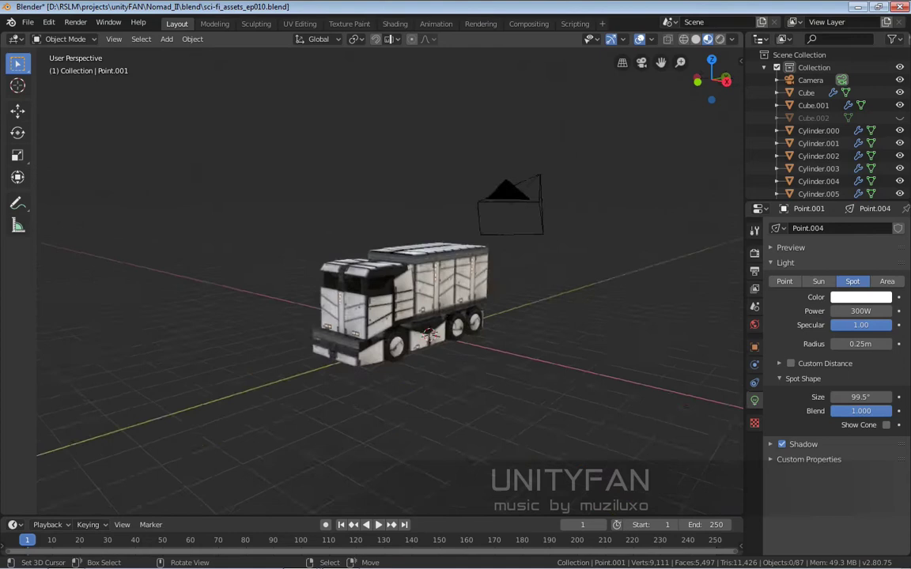
middle_click_drag(372, 276, 411, 269)
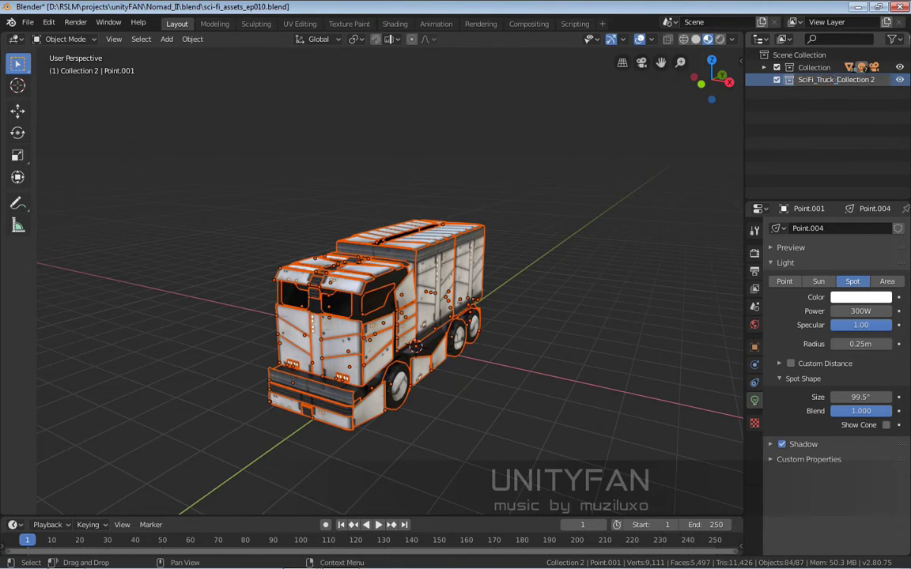
left_click(764, 80)
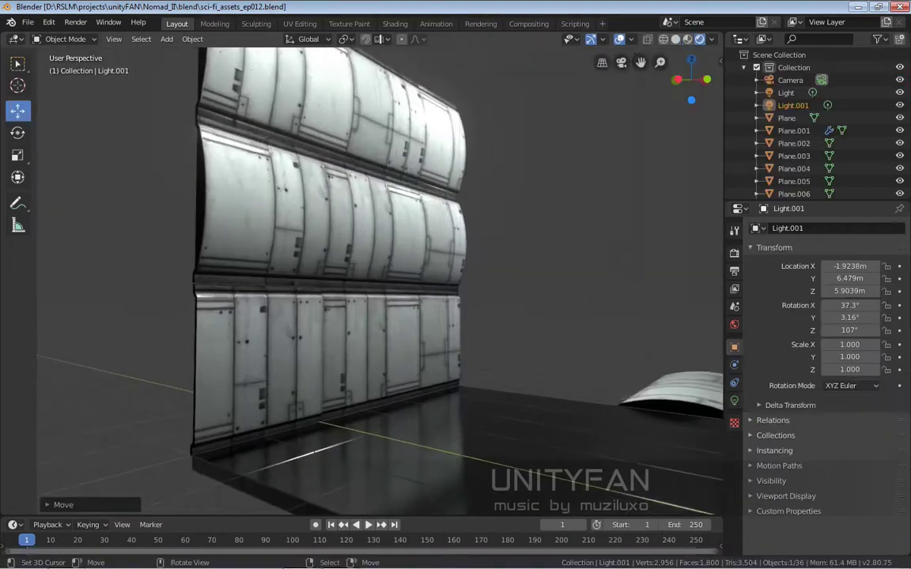
Step: Append the SciFi_Truck_Collection, turn it 90° on Z, and park it on the floor
left_click(28, 22)
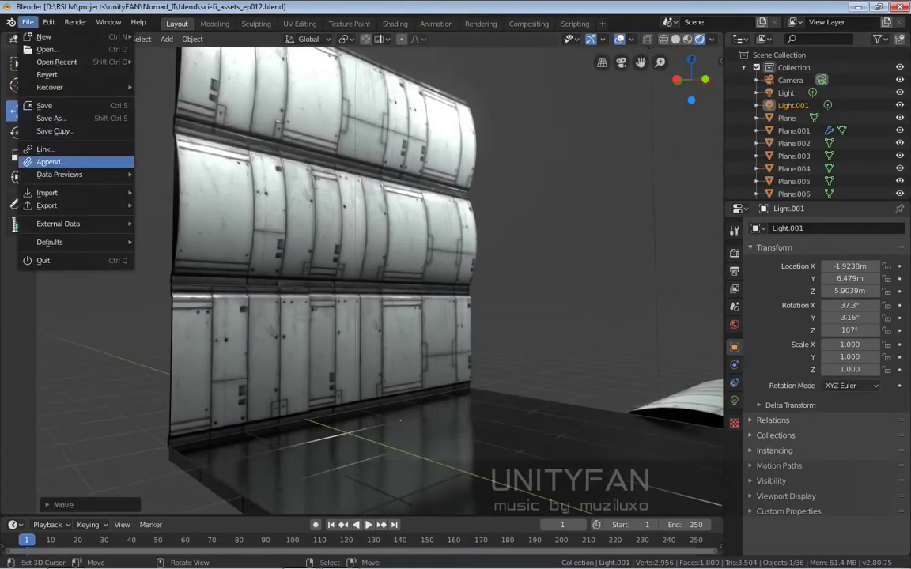
left_click(55, 146)
key("Return")
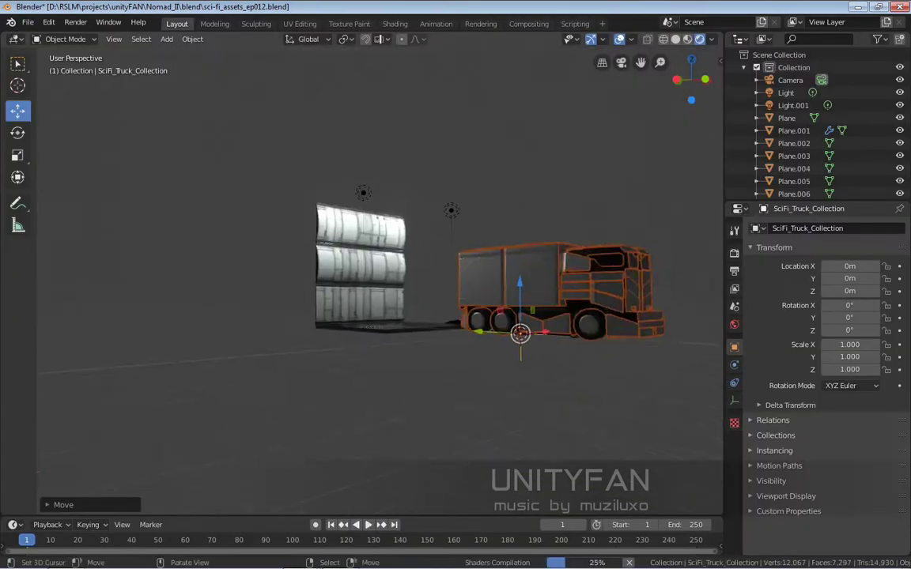
left_click(17, 133)
left_click_drag(506, 332, 474, 371)
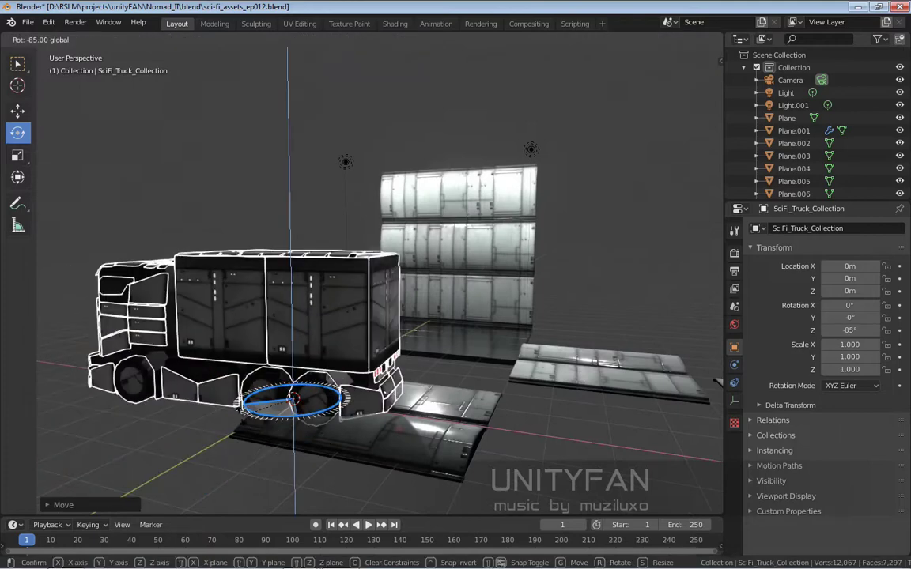
left_click(17, 110)
middle_click_drag(476, 356, 395, 340)
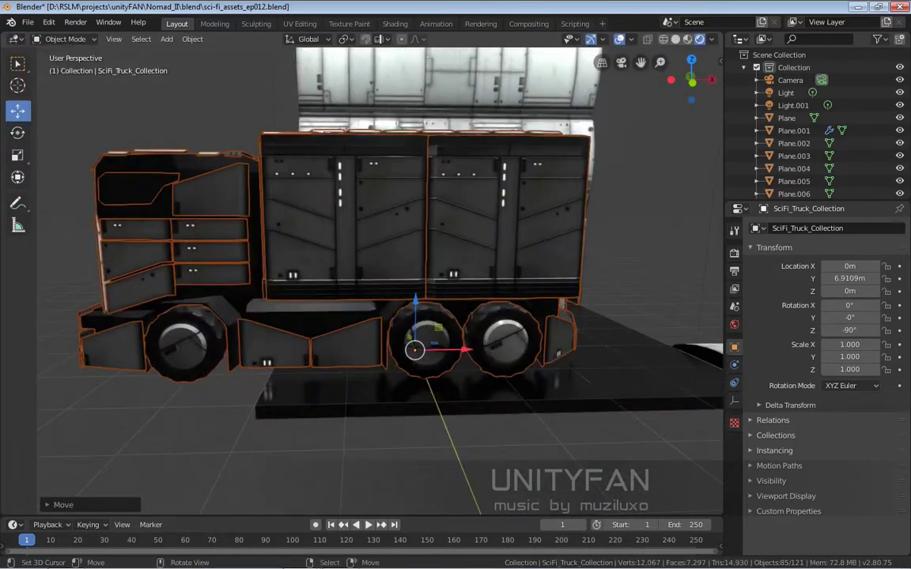
left_click_drag(417, 345, 369, 349)
mouse_move(380, 277)
middle_mouse_down()
mouse_move(411, 268)
mouse_move(379, 261)
middle_mouse_up()
key("w")
mouse_move(382, 103)
middle_mouse_down()
mouse_move(353, 77)
mouse_move(371, 95)
middle_mouse_up()
Step: Duplicate wall panels along X to lengthen the wall behind the truck
left_click(490, 372)
left_click(17, 111)
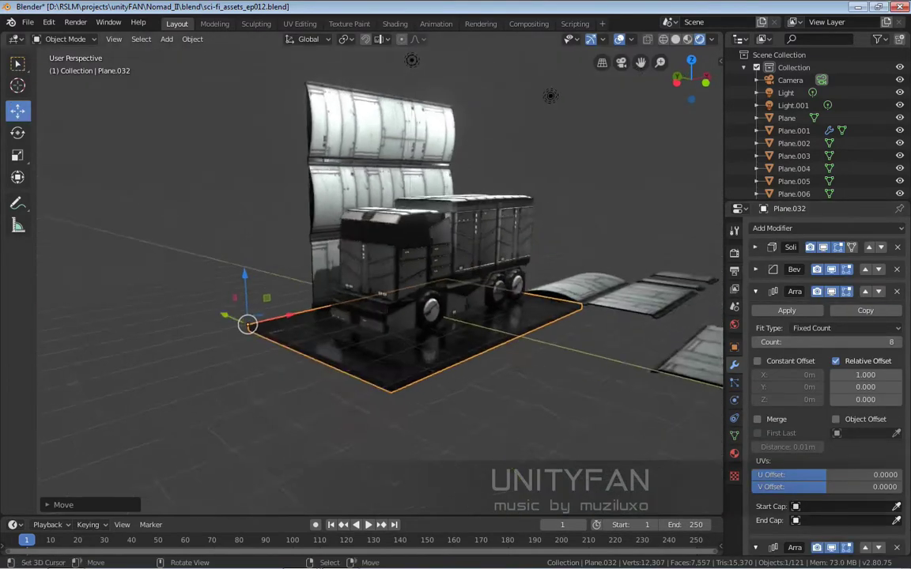
left_click(377, 285)
key("KP_Decimal")
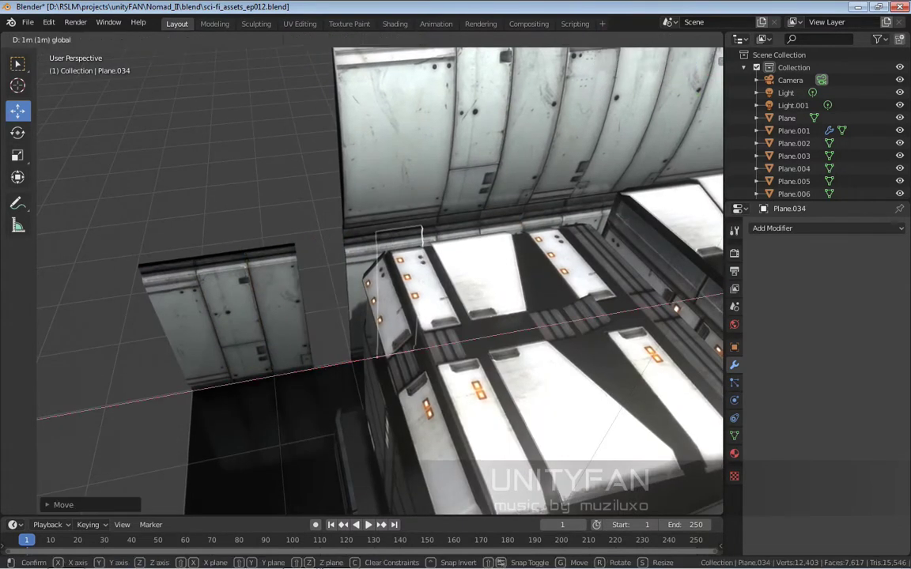
middle_click_drag(363, 277, 380, 261)
key("g")
key("x")
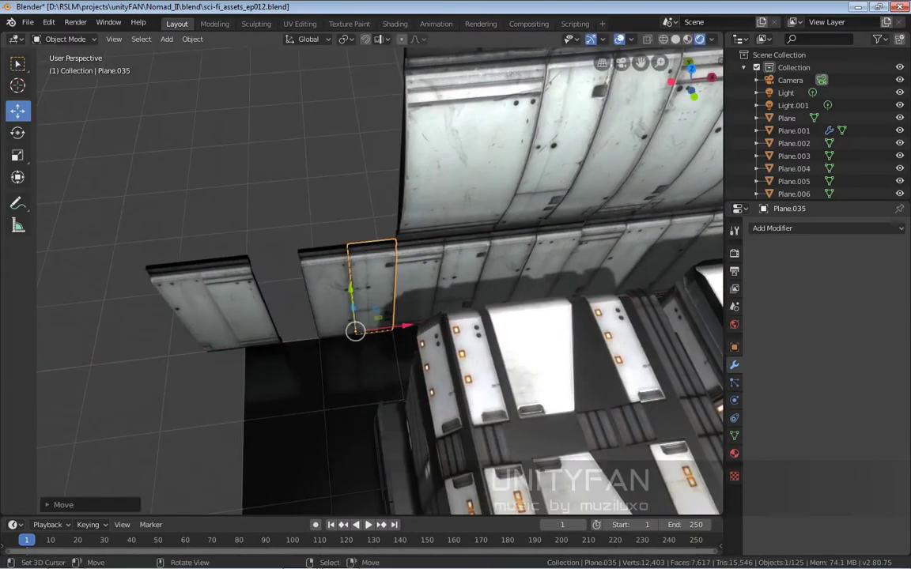
key("shift+d")
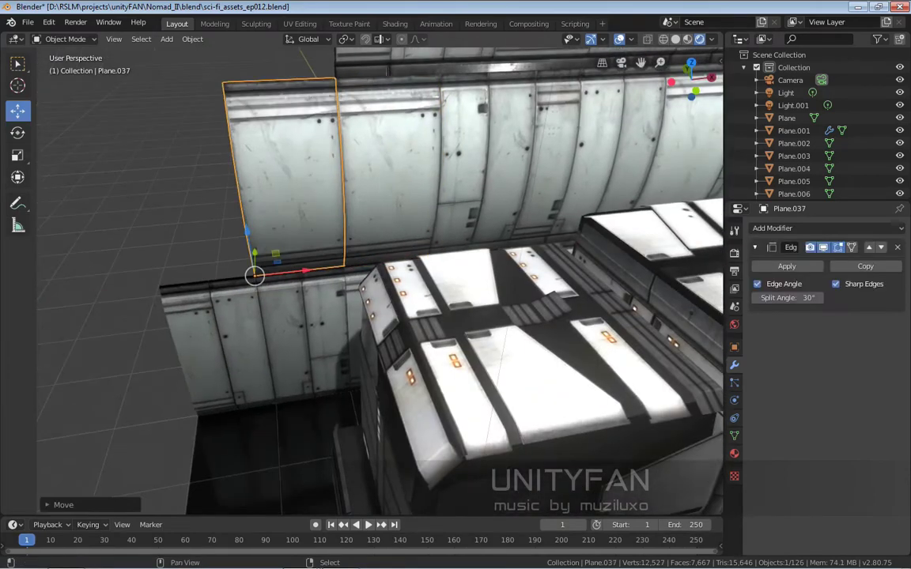
middle_click_drag(364, 277, 411, 261)
left_click(609, 197)
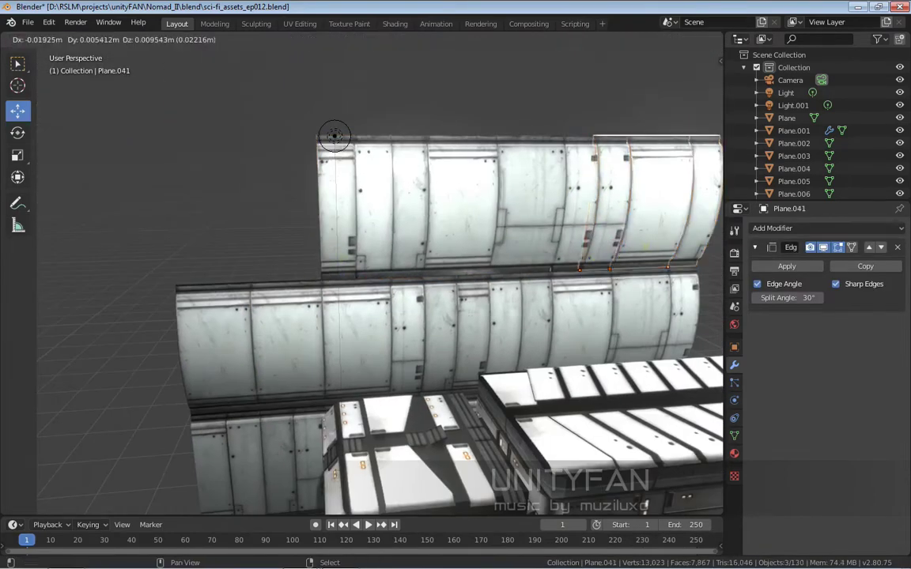
left_click(334, 136)
Step: Select the second light and look around the truck
middle_click_drag(335, 136, 364, 261)
scroll(364, 261, "down", 5)
left_click(793, 105)
scroll(346, 153, "up", 8)
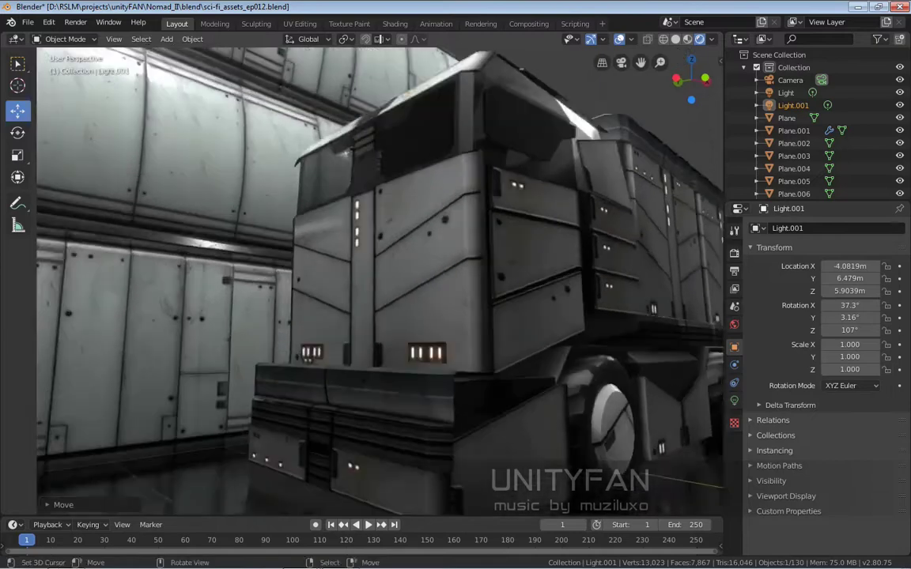
scroll(346, 152, "down", 3)
middle_click_drag(346, 152, 467, 320)
Step: Add a ReflectionPlane probe under the truck, raised slightly above the floor
key("shift+a")
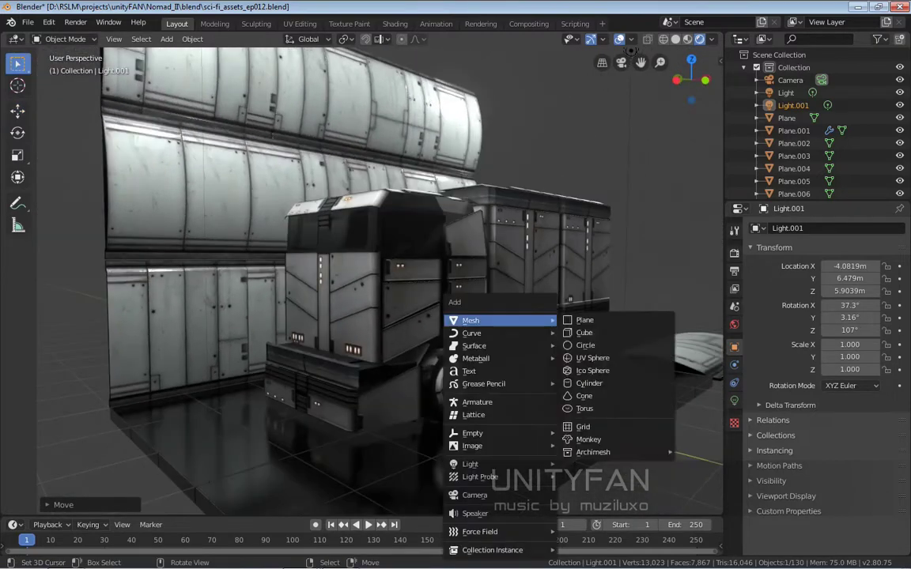
scroll(380, 277, "down", 8)
key("Return")
scroll(379, 281, "up", 8)
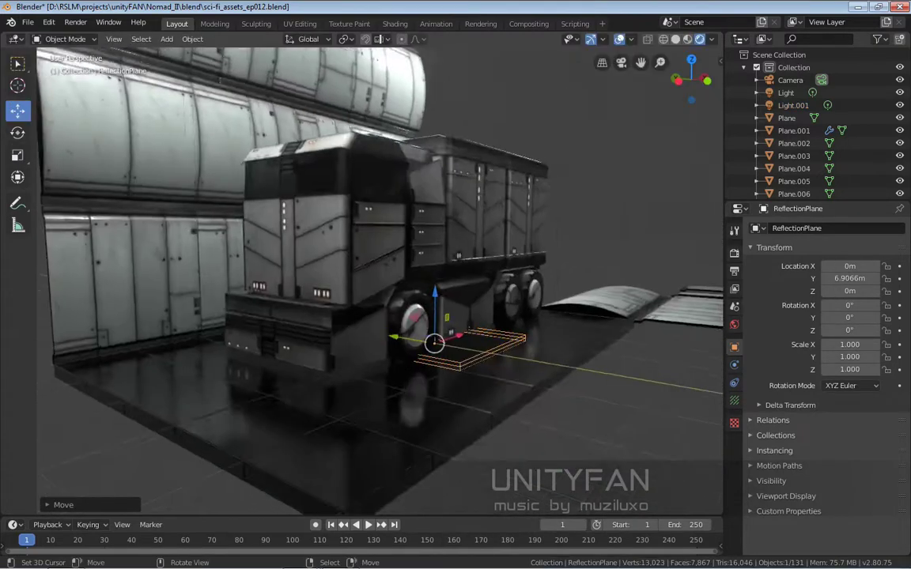
left_click(466, 372)
scroll(465, 371, "down", 6)
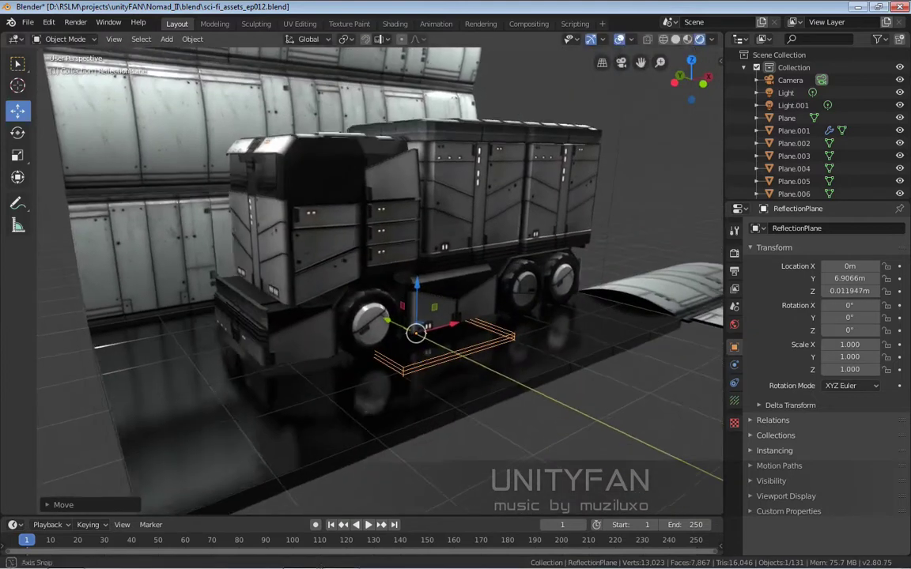
Step: Scale the reflection plane along Y across the floor toward the wall, then view it from above
middle_click_drag(417, 332, 467, 321)
key("s")
key("y")
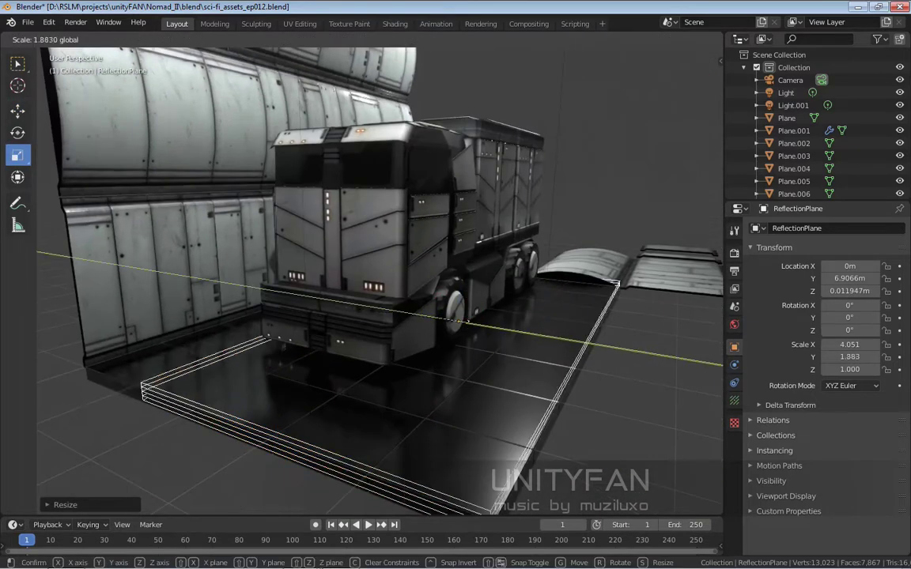
left_click_drag(427, 316, 411, 315)
key("w")
middle_click_drag(411, 315, 718, 399)
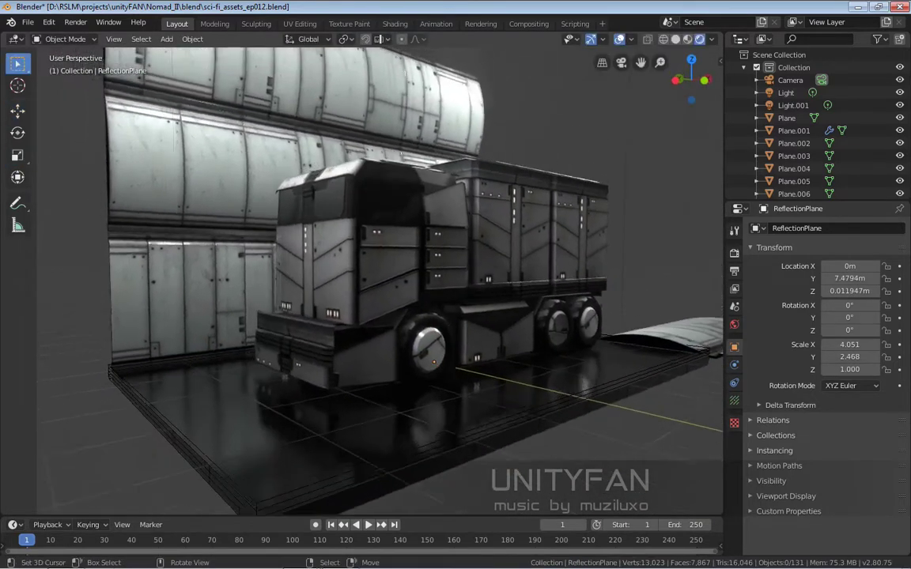
scroll(717, 399, "up", 3)
scroll(718, 399, "up", 3)
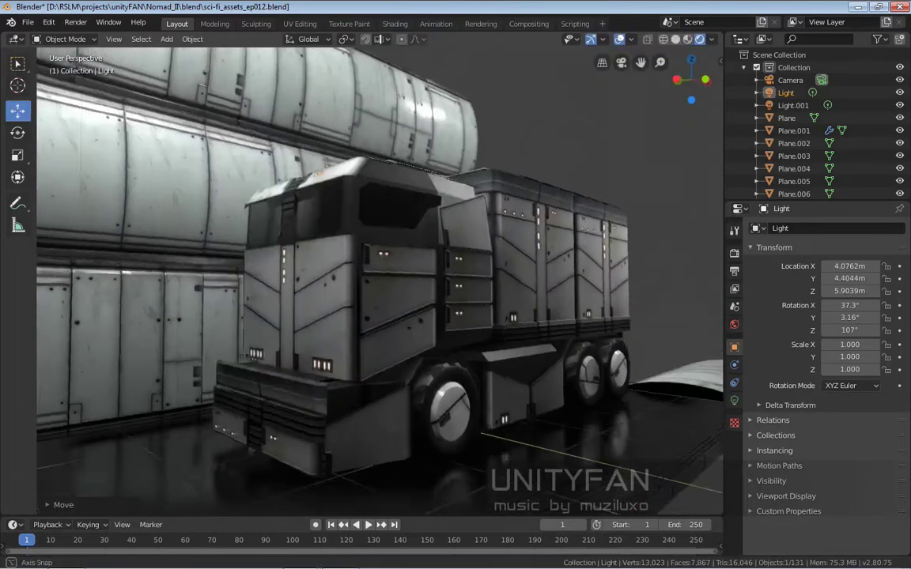
scroll(718, 399, "up", 3)
scroll(718, 399, "up", 3)
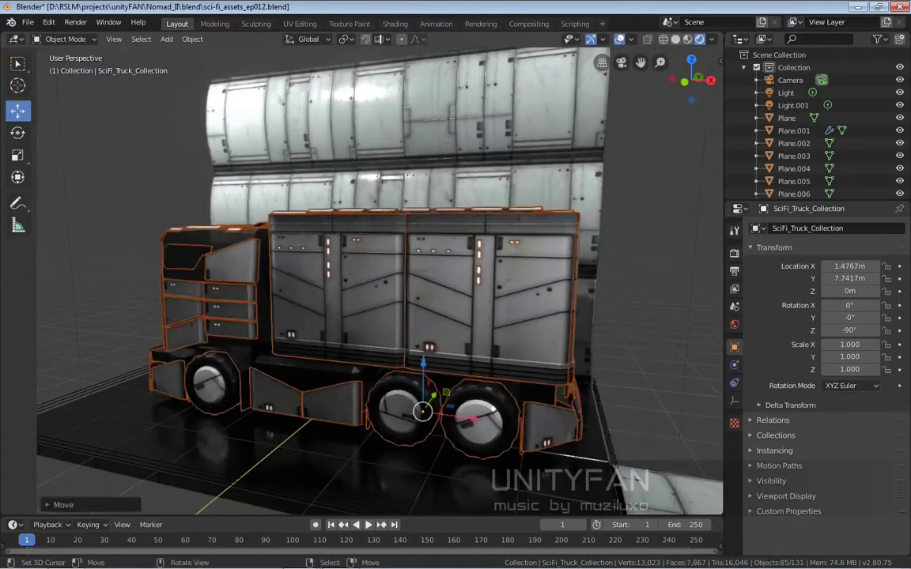
key("w")
middle_click_drag(379, 316, 445, 360)
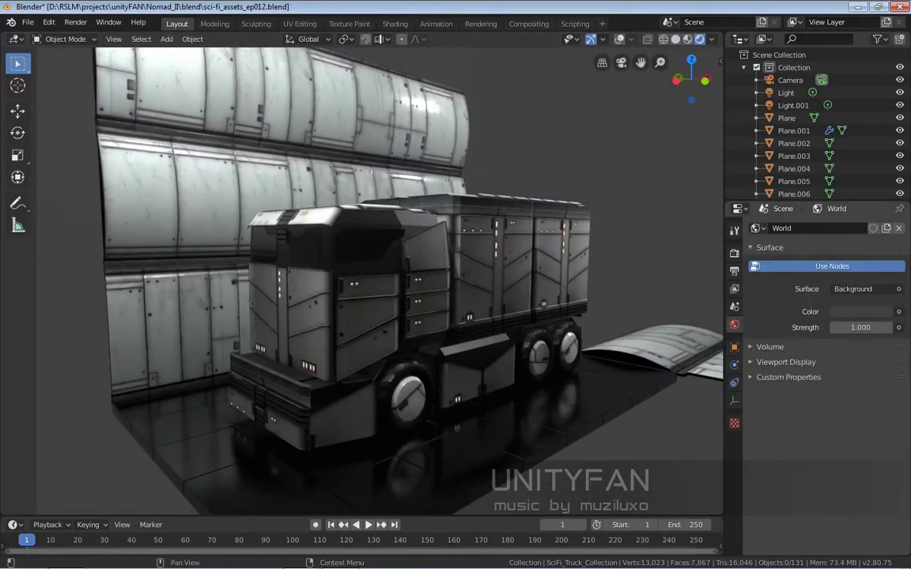
Step: Set the world colour to an Environment Texture loaded with ext_DarkWarehouseLL.hdr
left_click(862, 311)
left_click(684, 372)
left_click(892, 327)
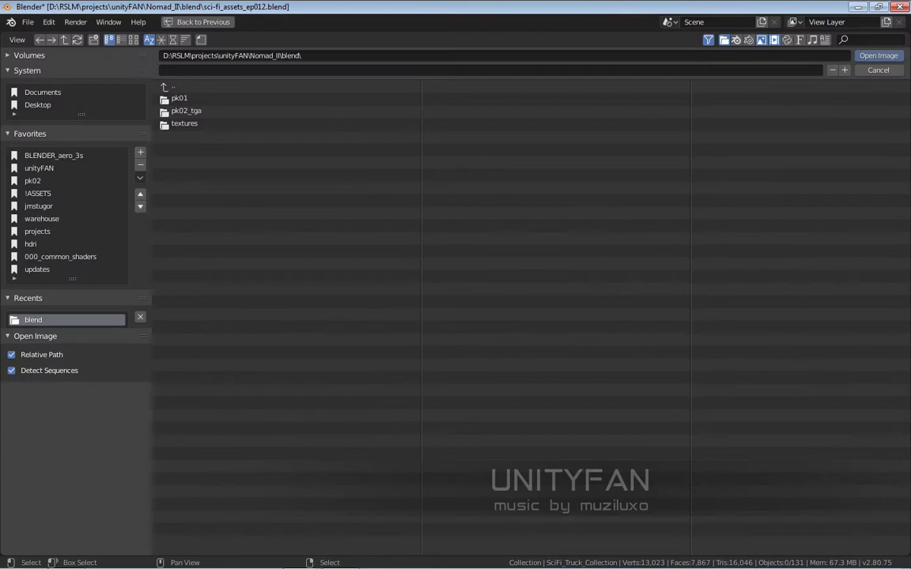
left_click(134, 40)
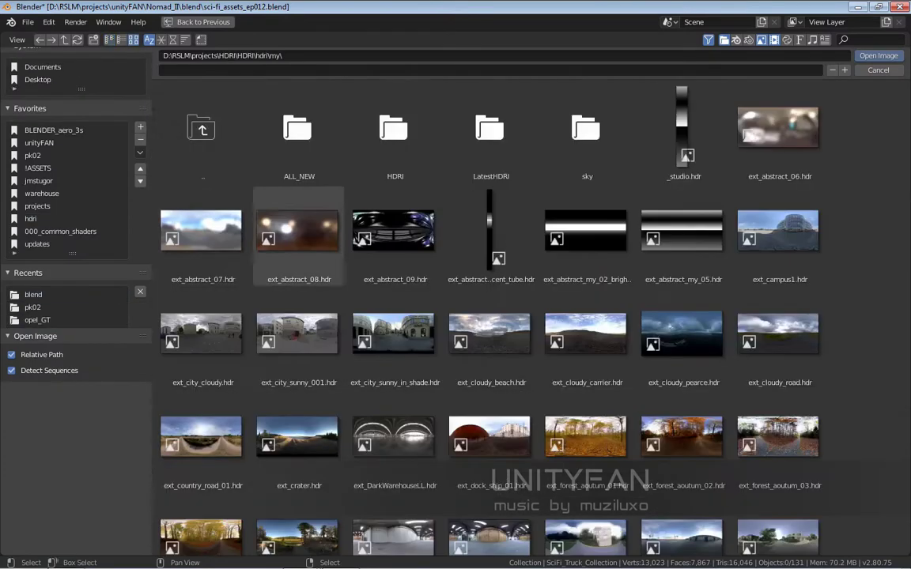
scroll(299, 293, "down", 5)
scroll(299, 292, "down", 5)
scroll(299, 292, "down", 5)
scroll(683, 261, "up", 2)
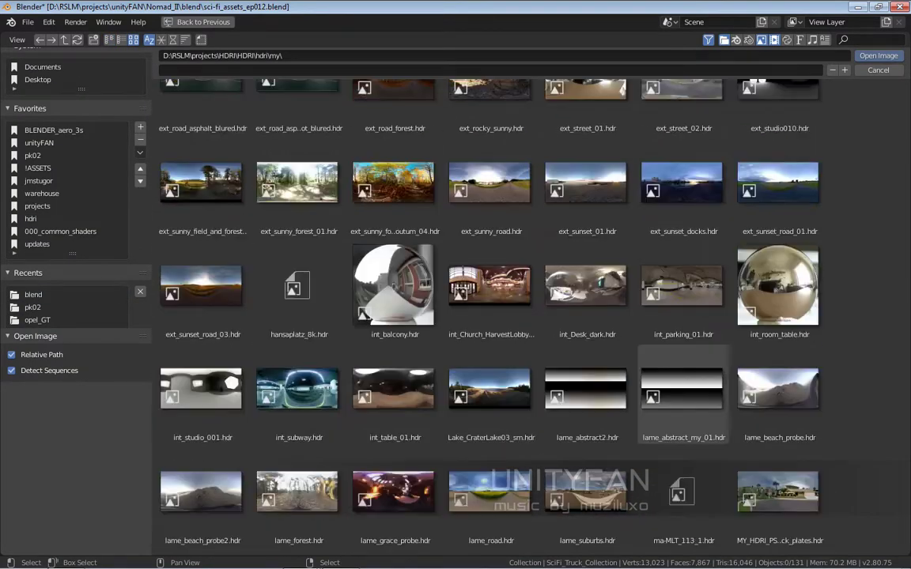
scroll(683, 363, "up", 5)
key("Return")
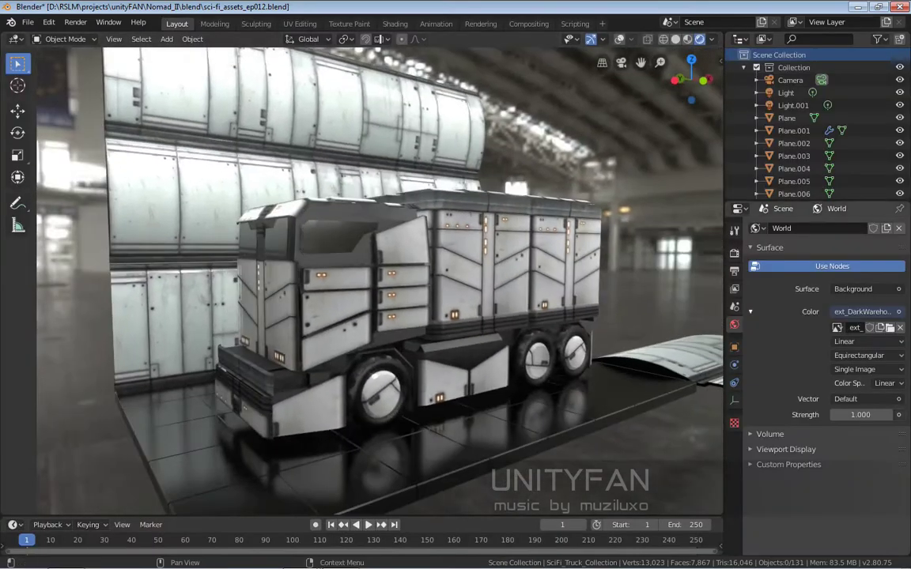
Step: Try lower and higher world strengths, then return it to 1.000
left_click_drag(861, 415, 839, 414)
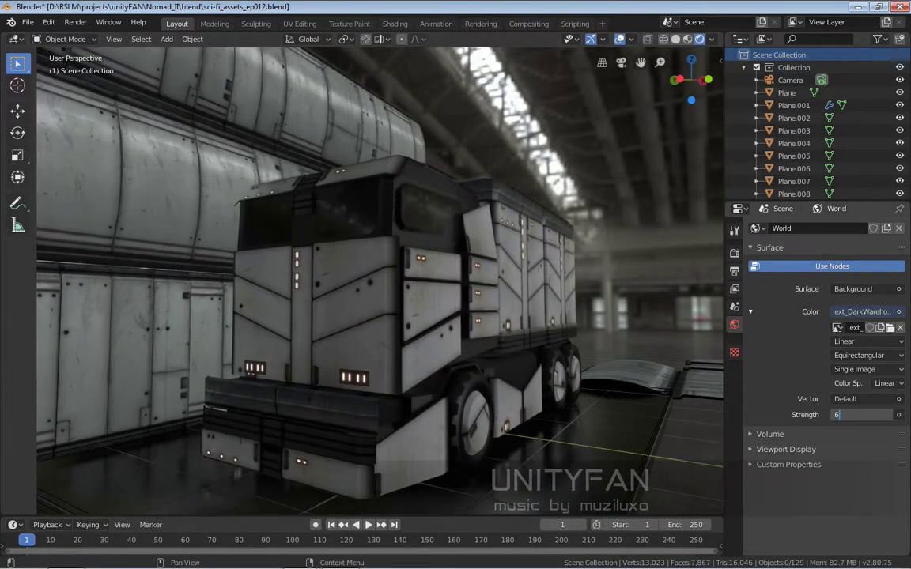
key("Return")
key("ctrl+z")
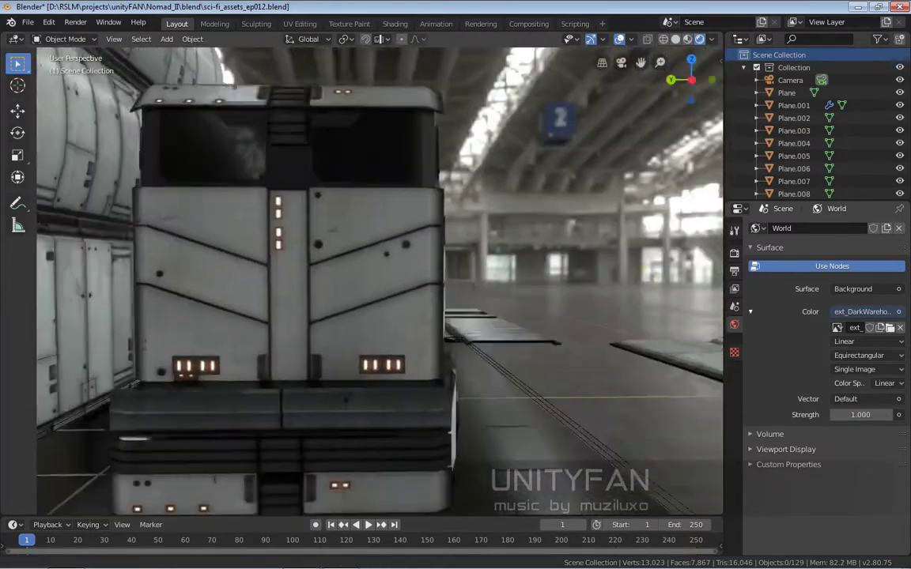
left_click_drag(691, 79, 680, 81)
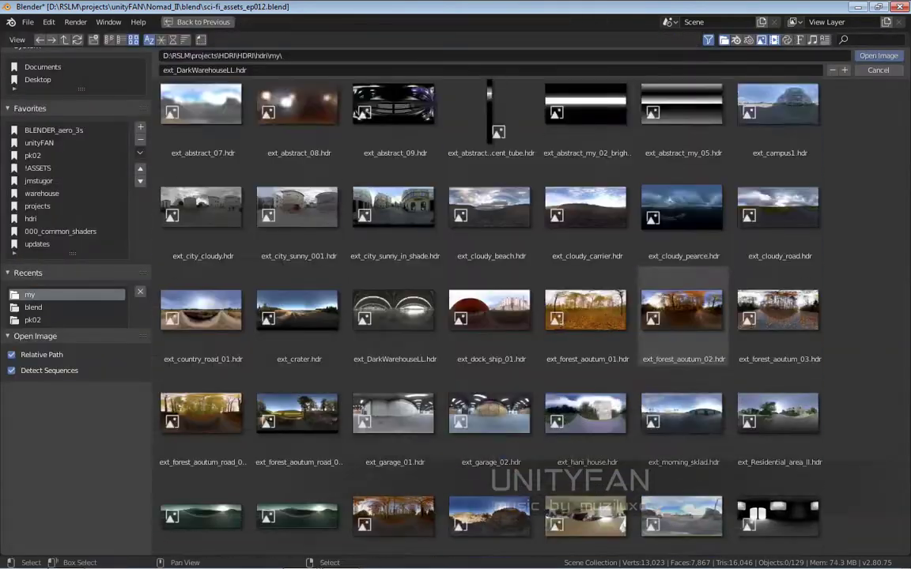
Step: Load ext_sunset_docks.hdr as the world background HDRI
scroll(671, 456, "down", 3)
scroll(671, 456, "down", 3)
double_click(670, 455)
type("0.100")
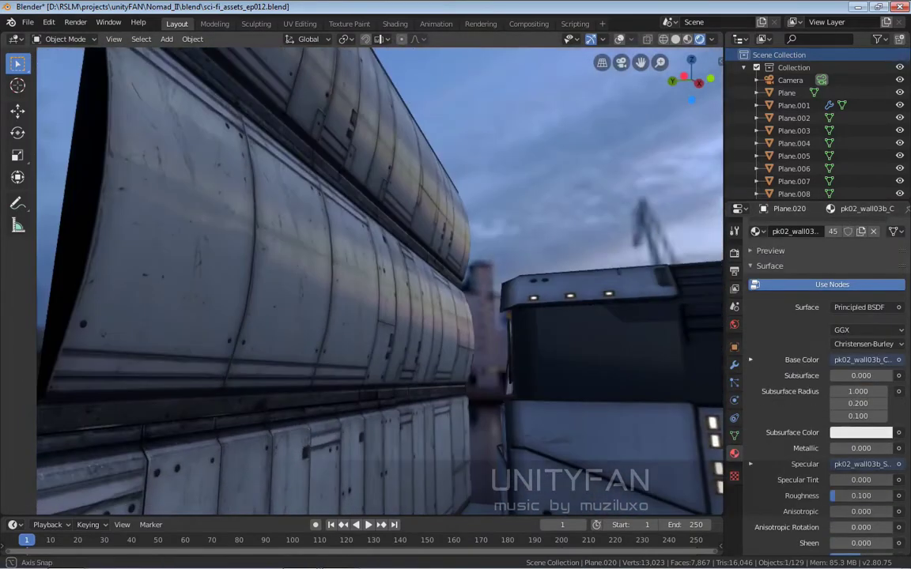
middle_click_drag(379, 284, 348, 301)
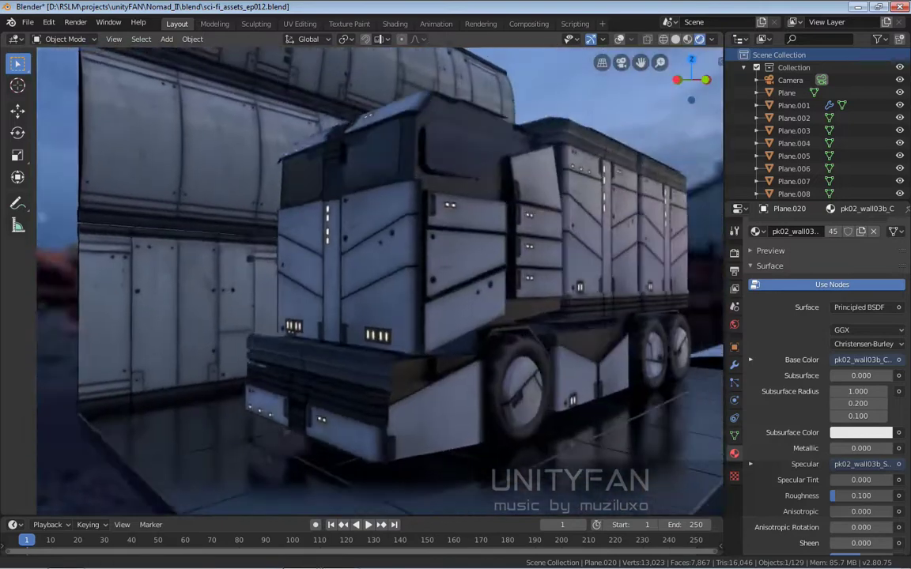
Step: Set the pk02_wall03b_C wall material's Roughness to 0.2
double_click(861, 496)
type("0.200")
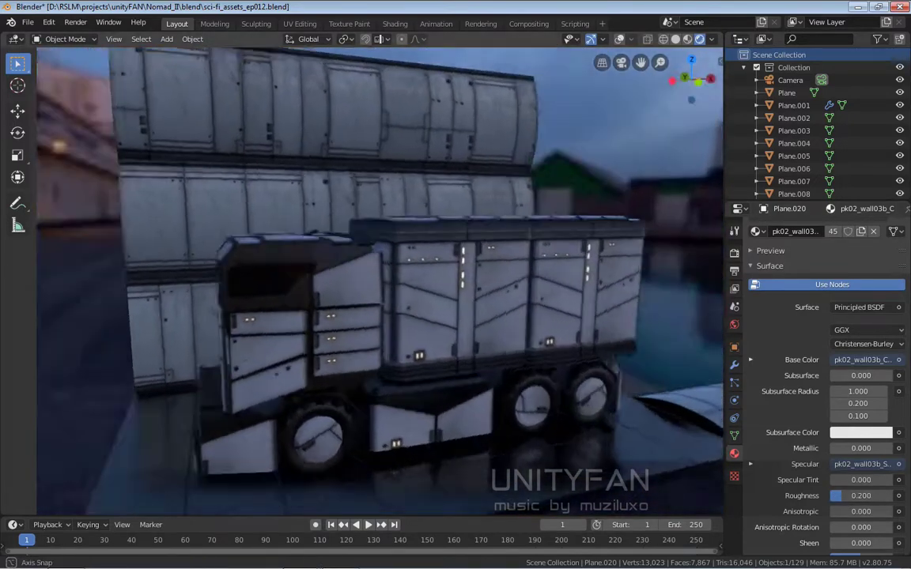
middle_click_drag(380, 285, 443, 269)
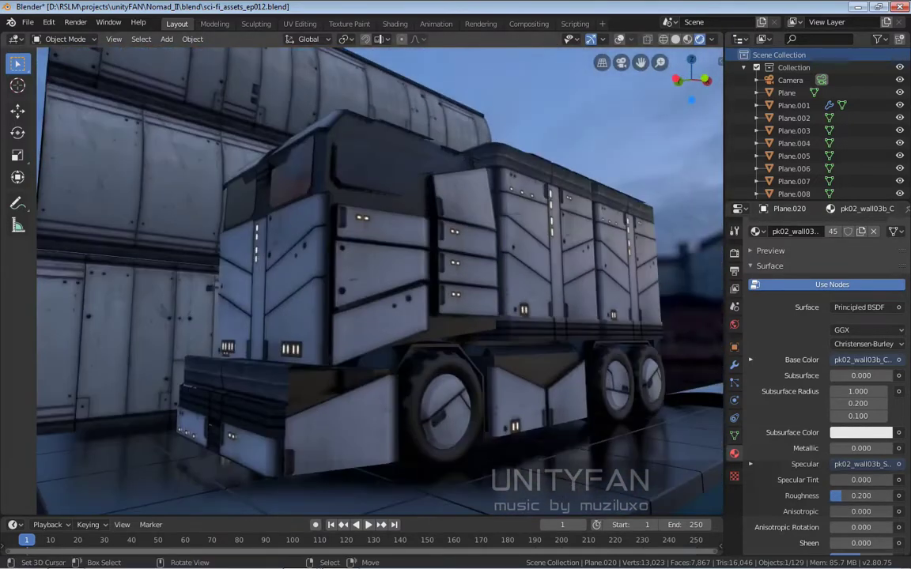
mouse_move(379, 284)
middle_mouse_down()
mouse_move(443, 237)
mouse_move(475, 253)
middle_mouse_up()
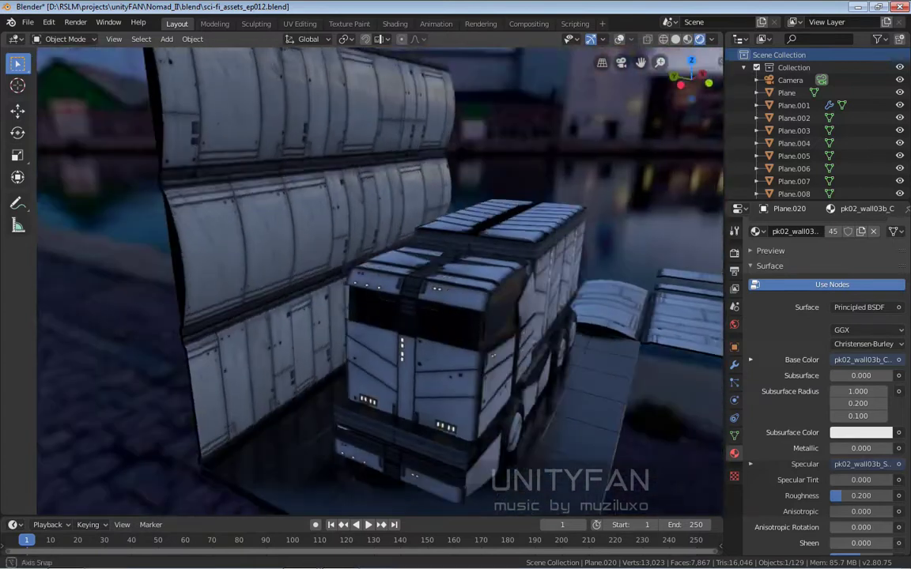
scroll(822, 356, "up", 3)
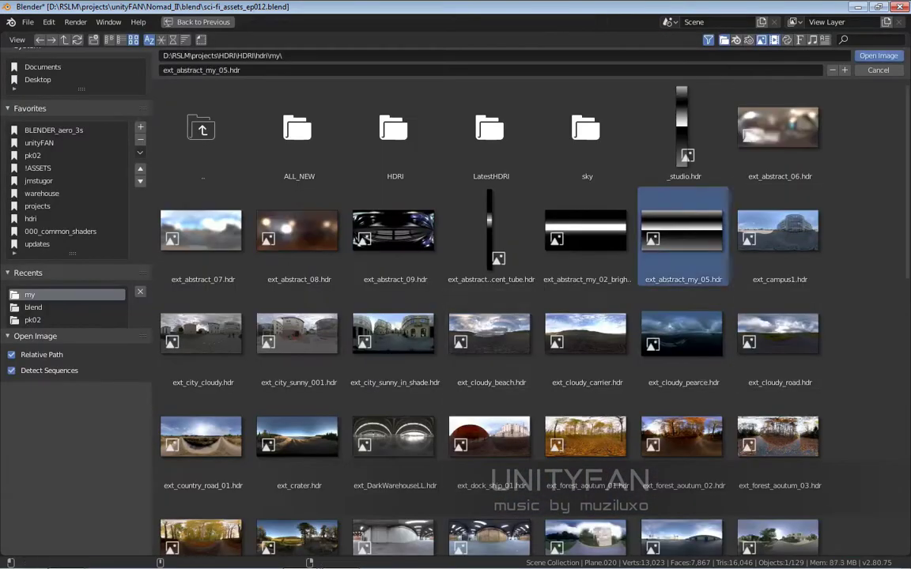
Step: Try other HDRIs as the world background, finishing with lame_grace_probe.hdr
key("Return")
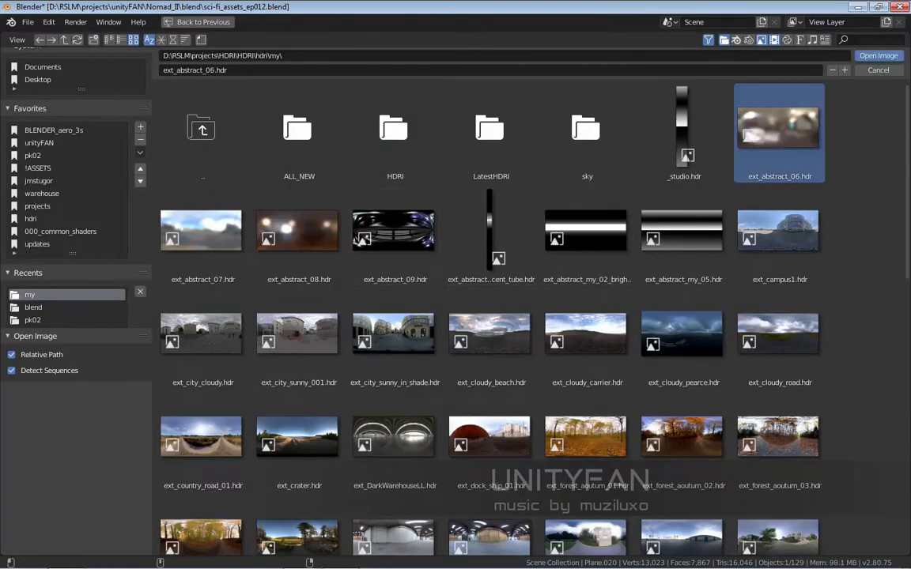
key("Return")
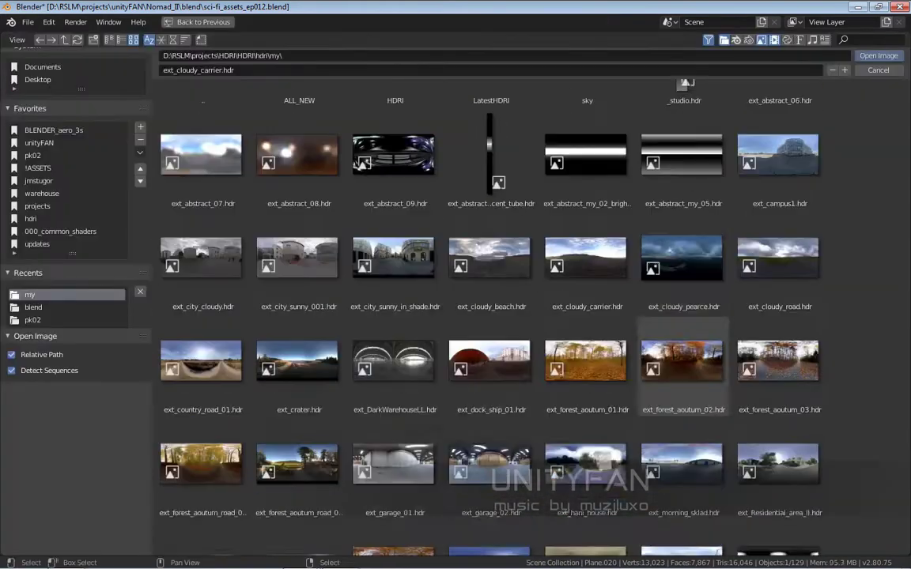
scroll(491, 316, "down", 5)
scroll(491, 316, "down", 5)
left_click(395, 399)
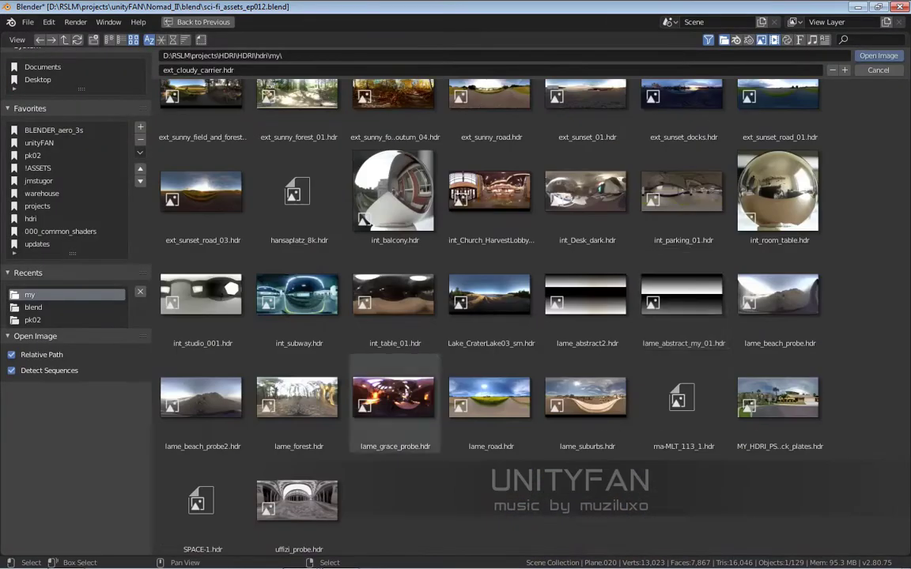
key("Return")
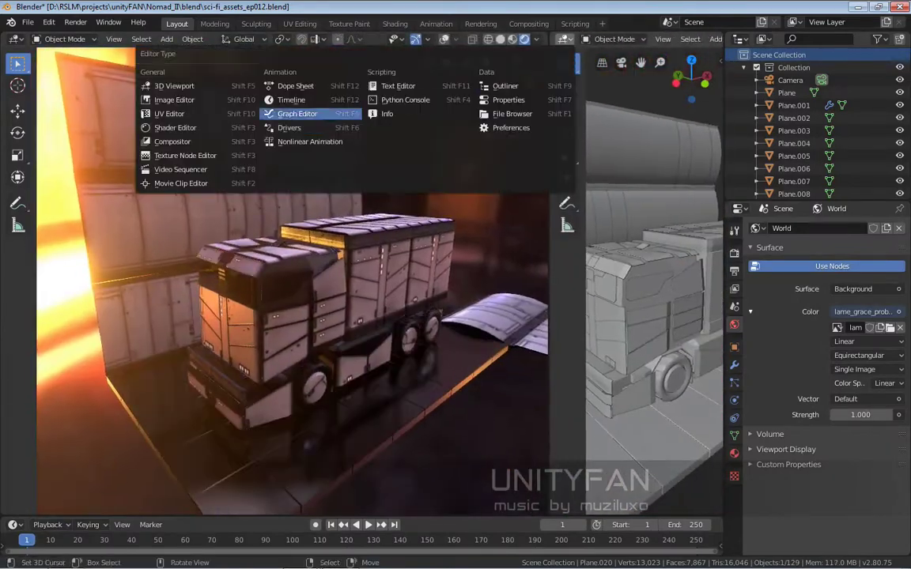
Step: Show the World shader nodes beside the viewport and link a Mapping node into the HDRI's Vector input
left_click(153, 105)
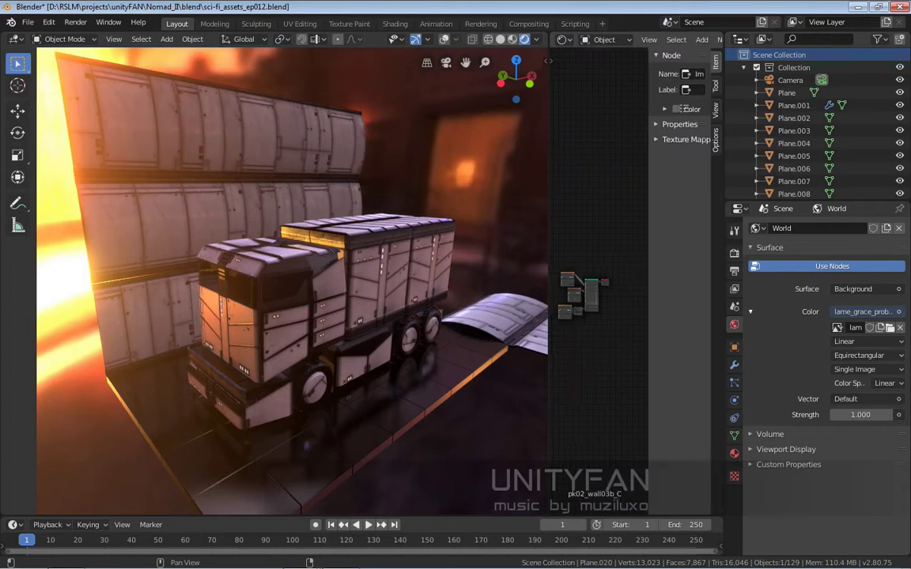
left_click(604, 39)
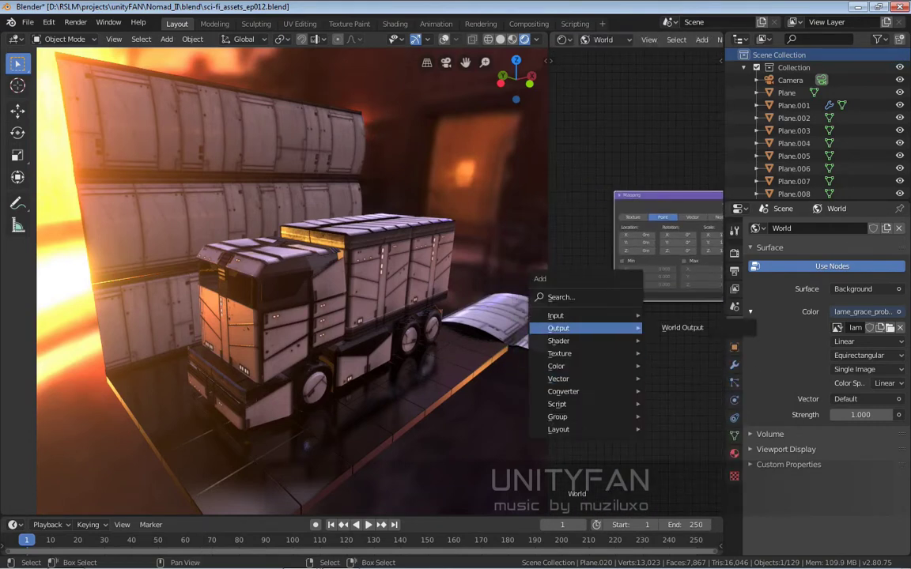
left_click_drag(667, 298, 695, 272)
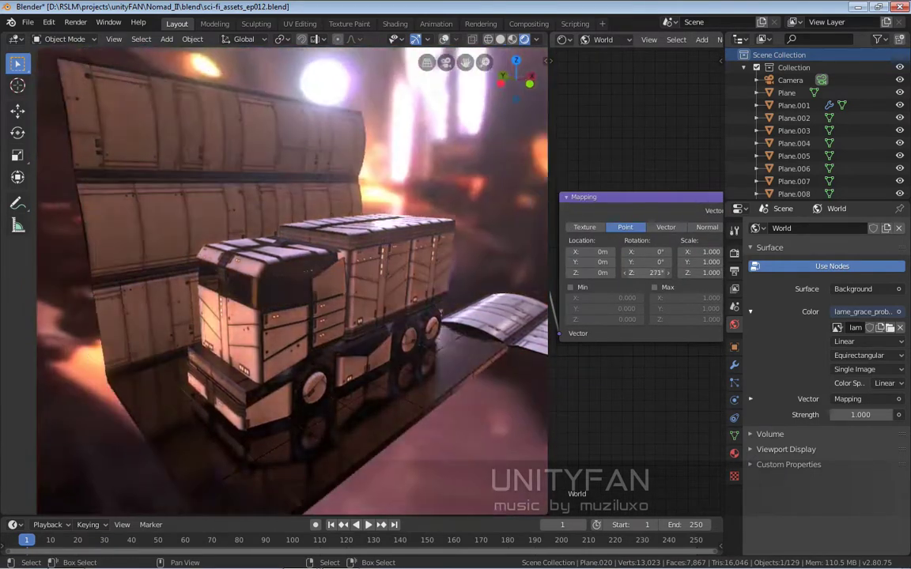
mouse_move(317, 276)
middle_mouse_down()
mouse_move(379, 260)
mouse_move(442, 269)
middle_mouse_up()
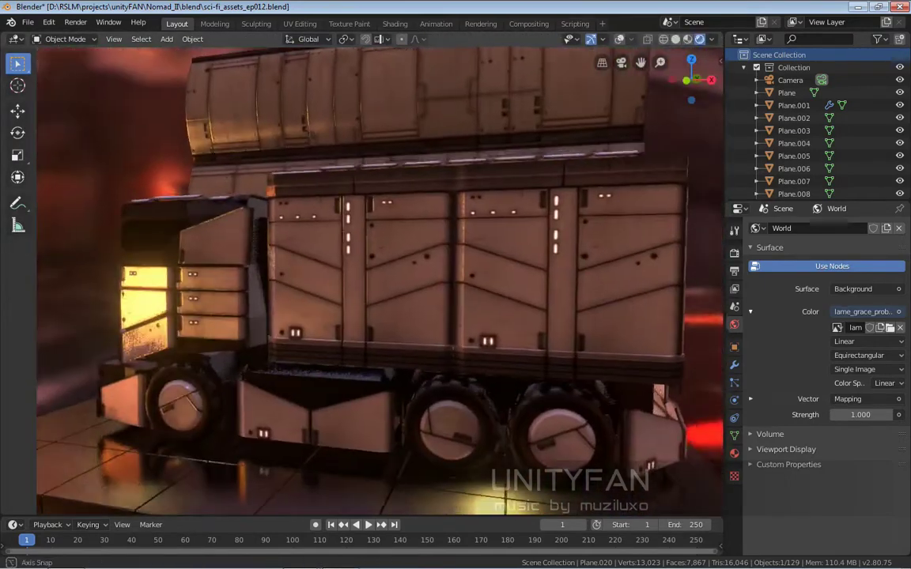